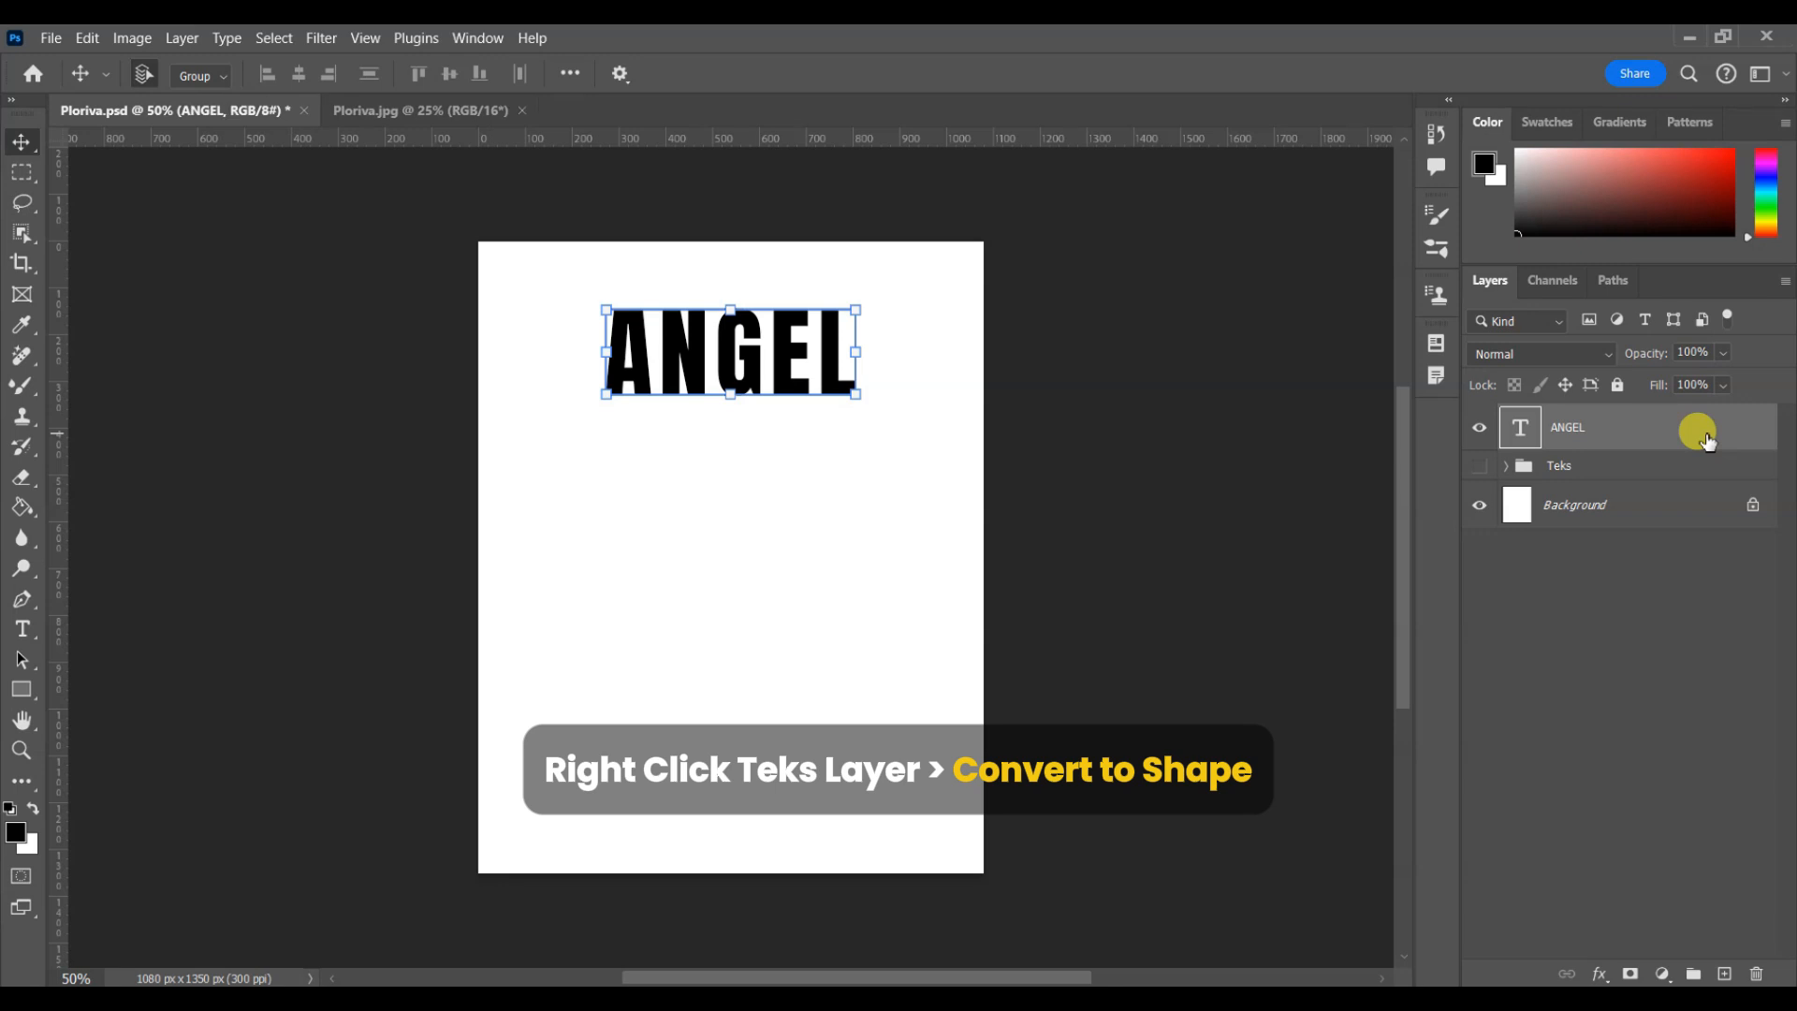
Convert the ANGEL text layer to a shape layer
right_click(1703, 436)
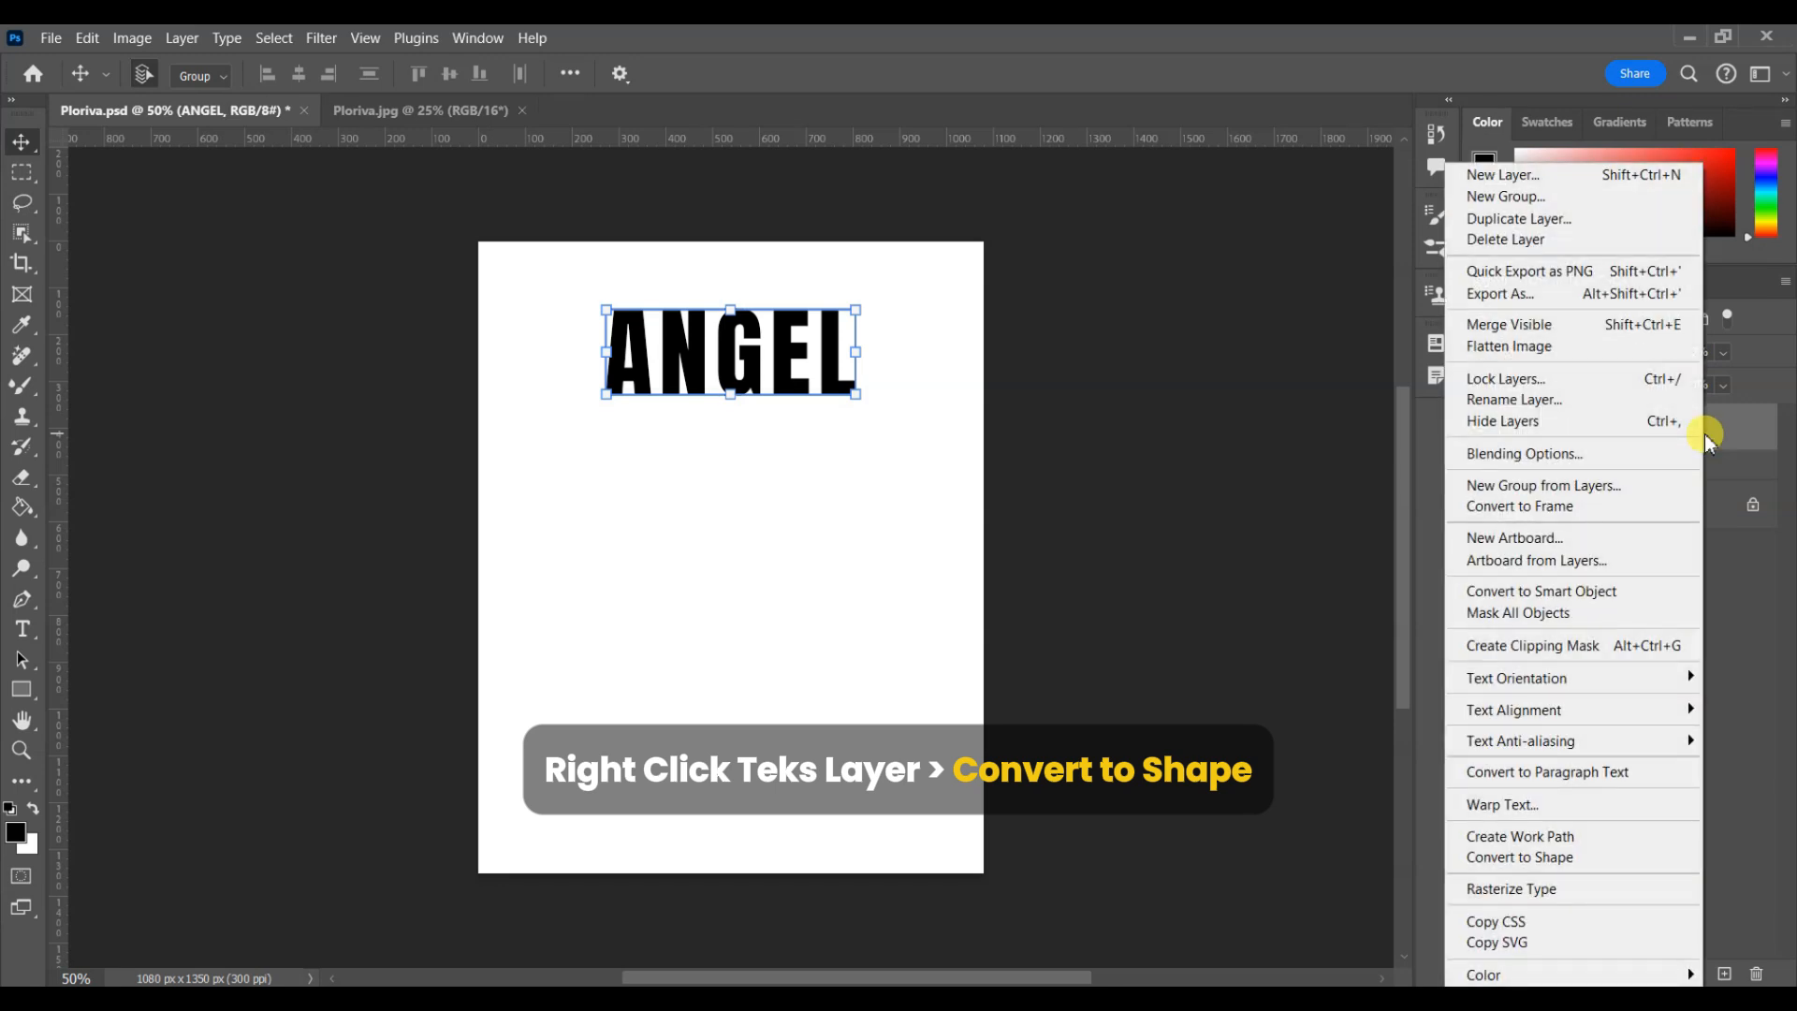
click(1598, 866)
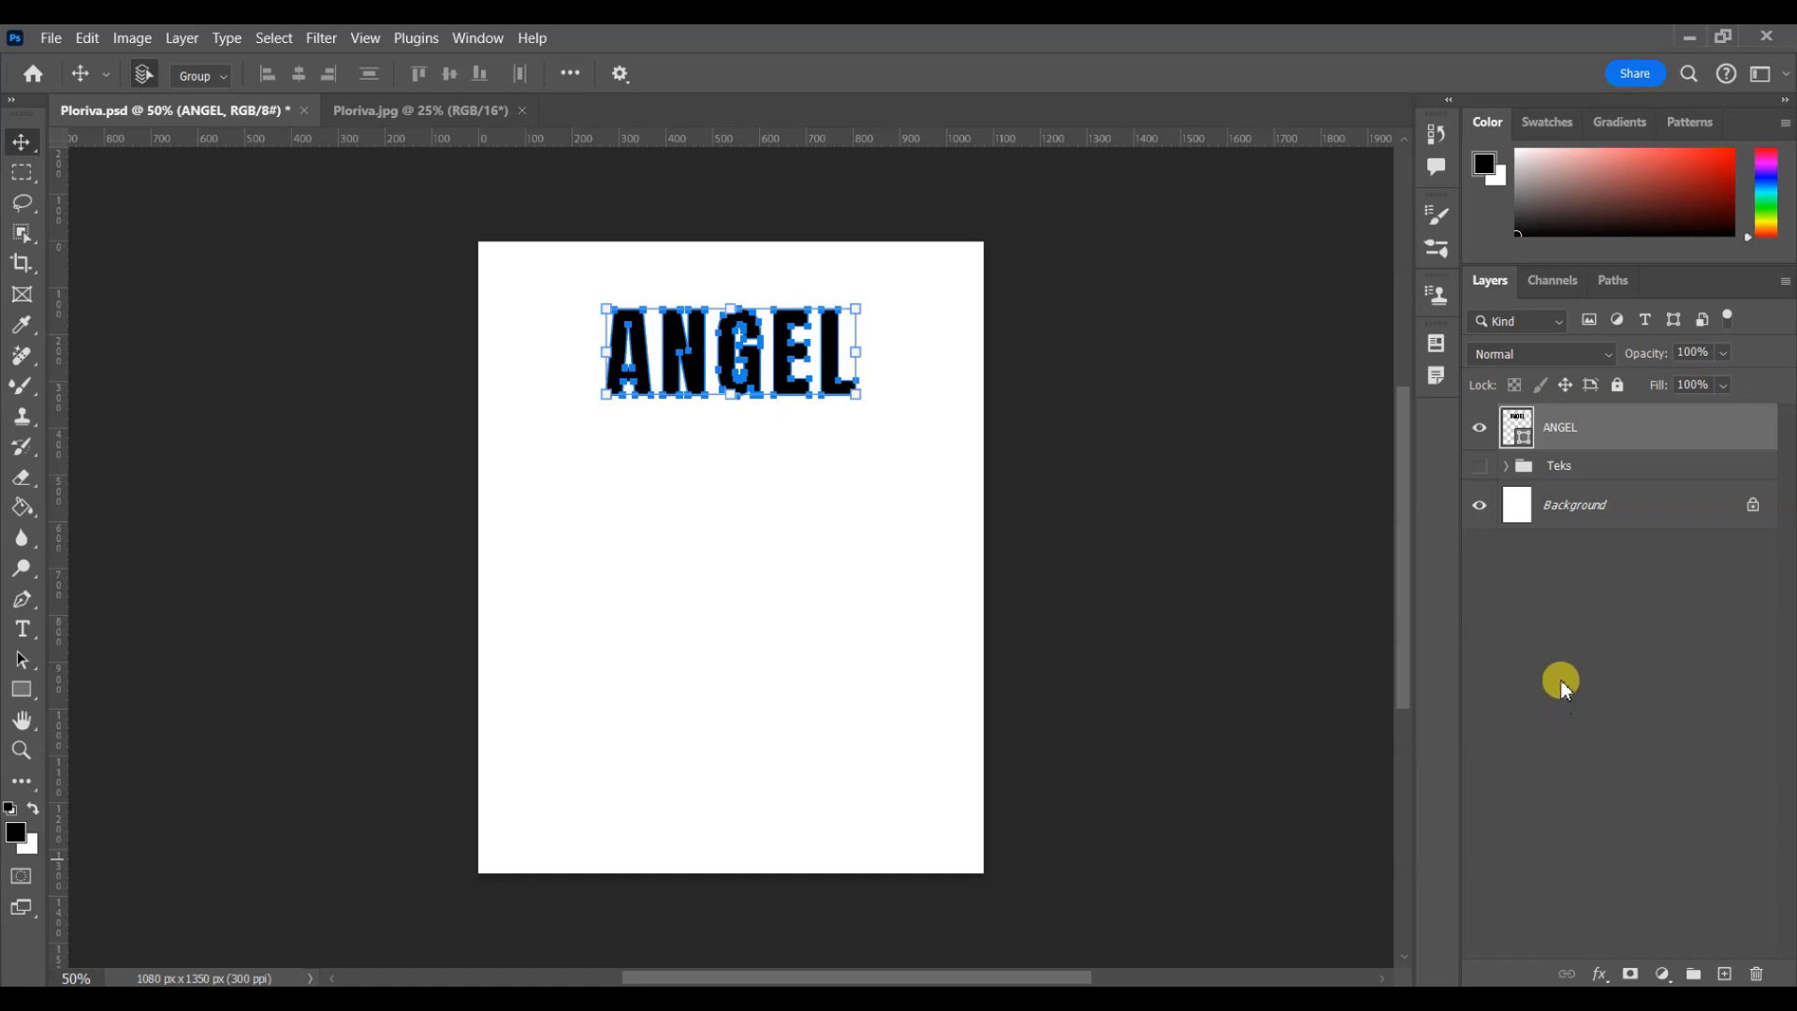
click(1542, 610)
click(1576, 447)
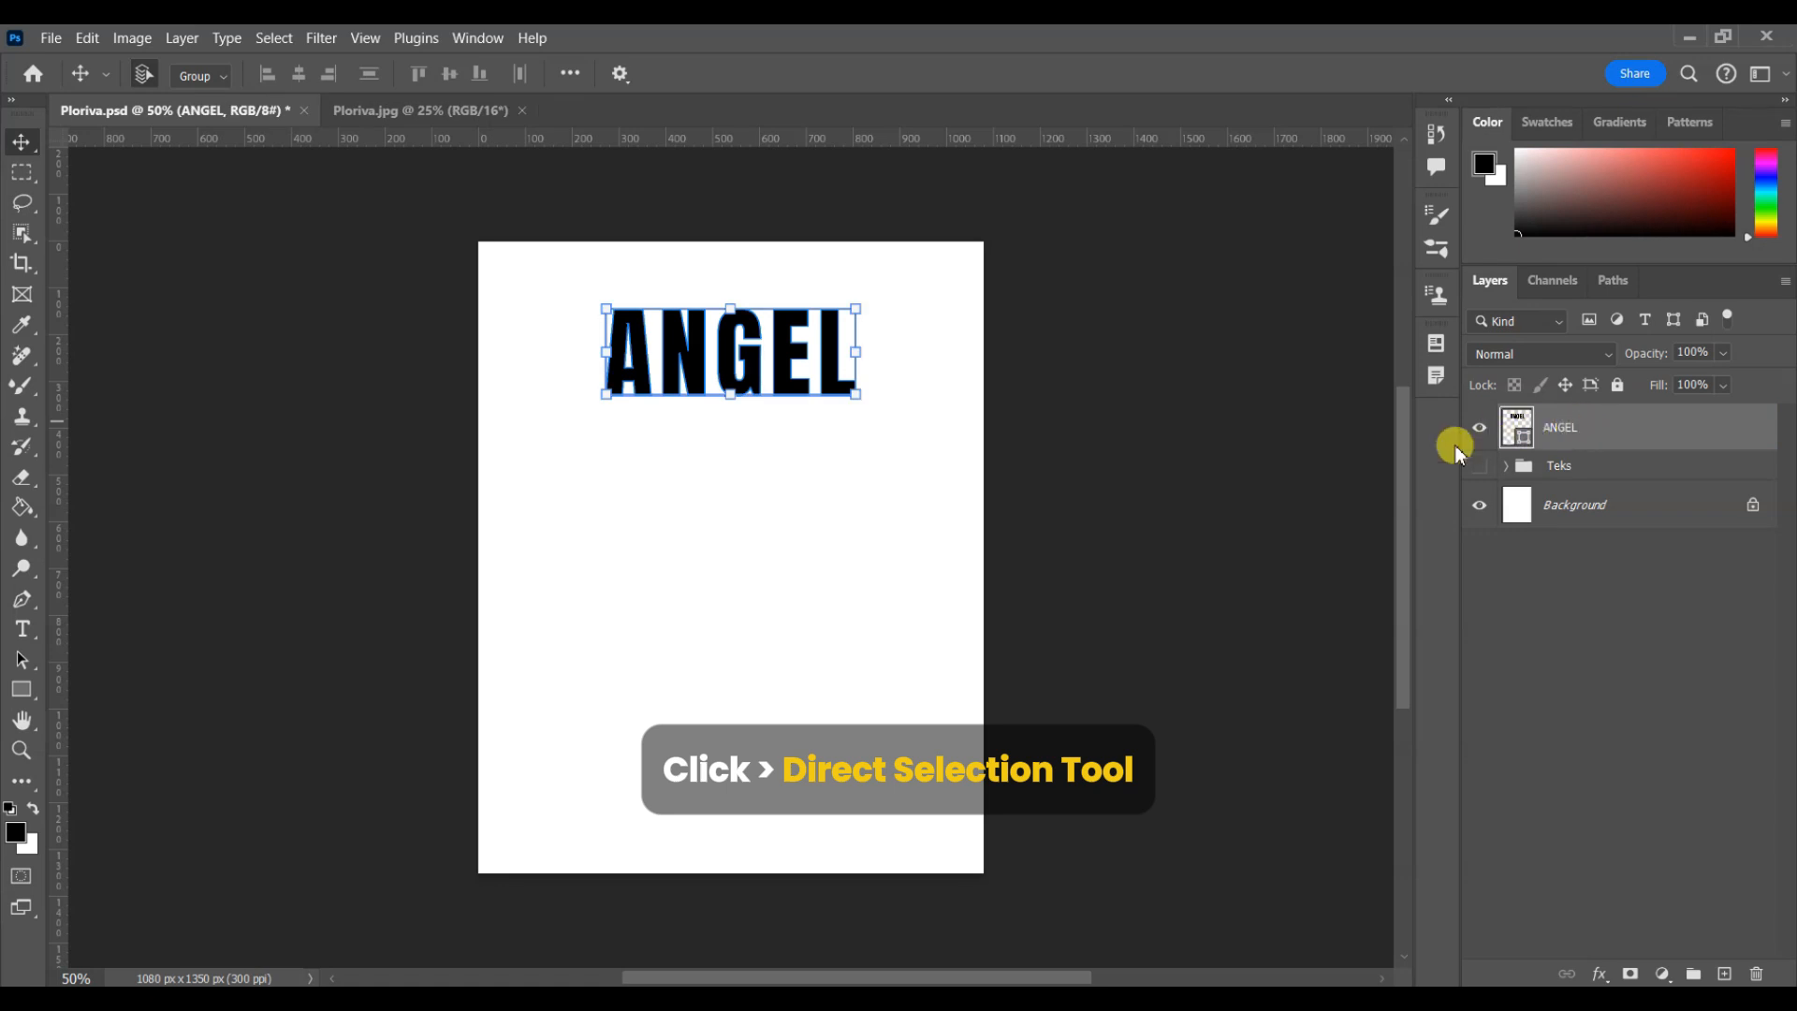
Select the anchor points along the bottom edge of all the ANGEL letters with the Direct Selection tool
click(21, 657)
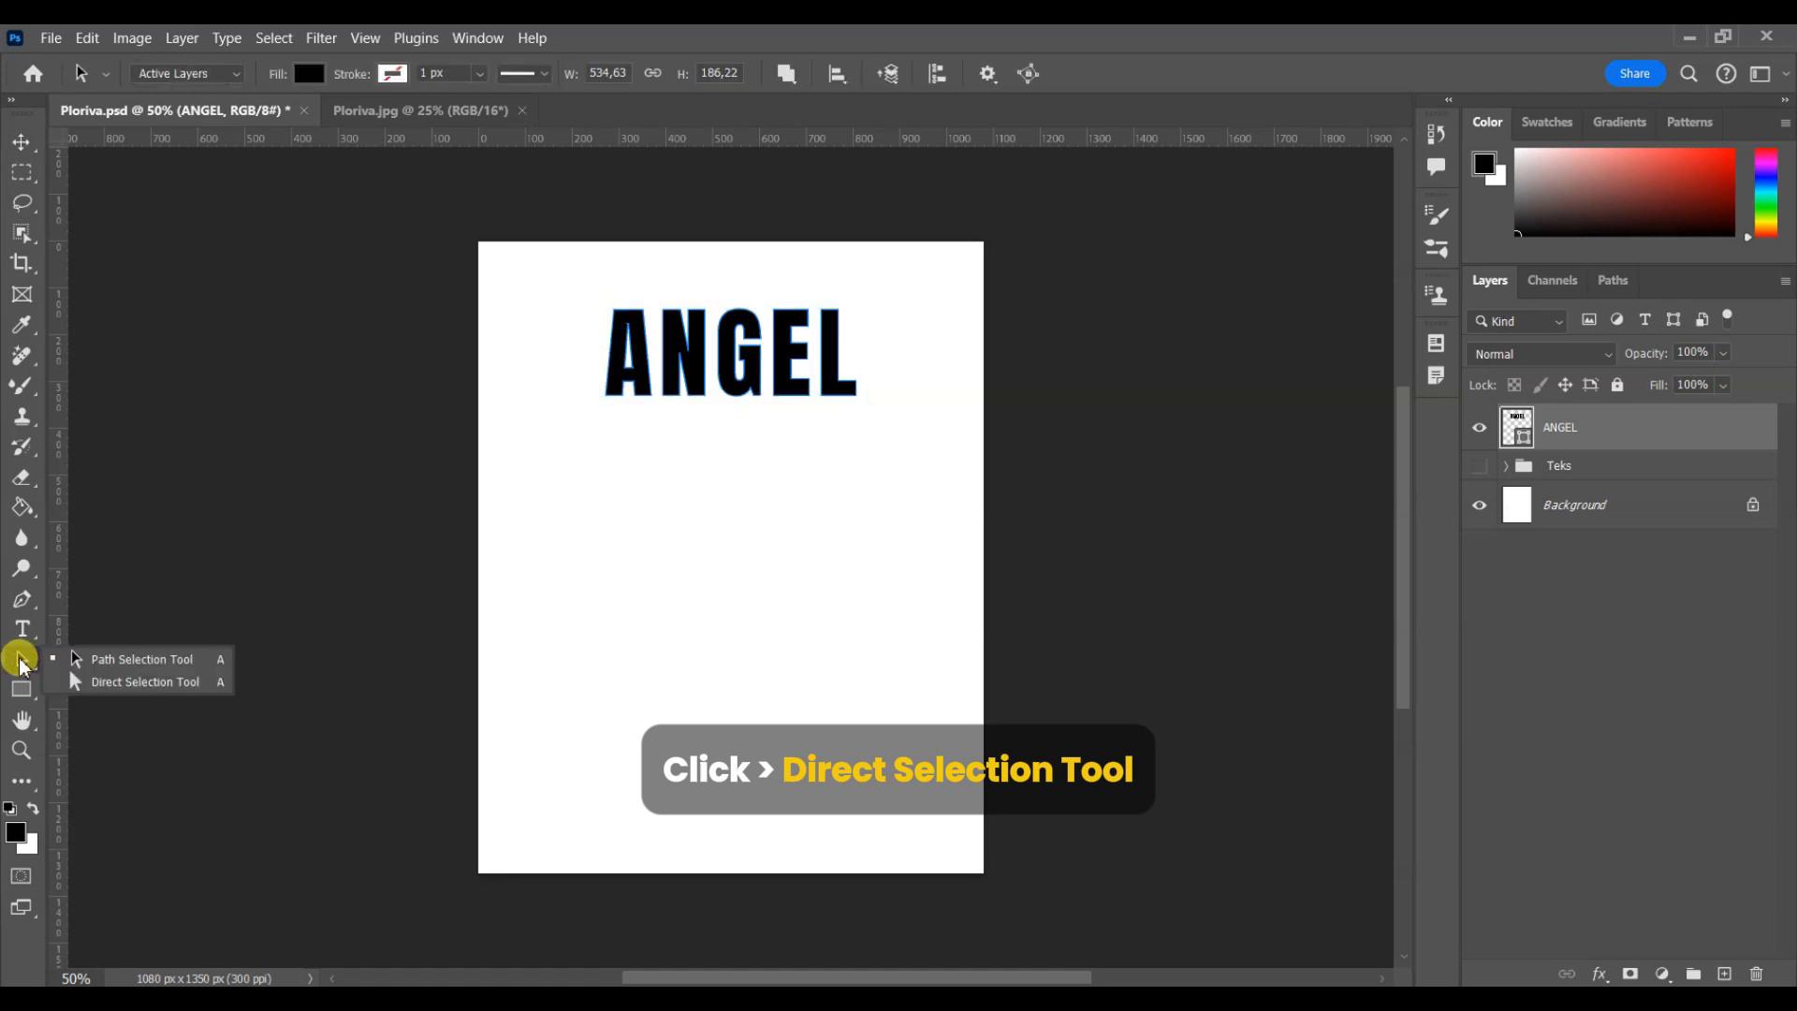
click(204, 682)
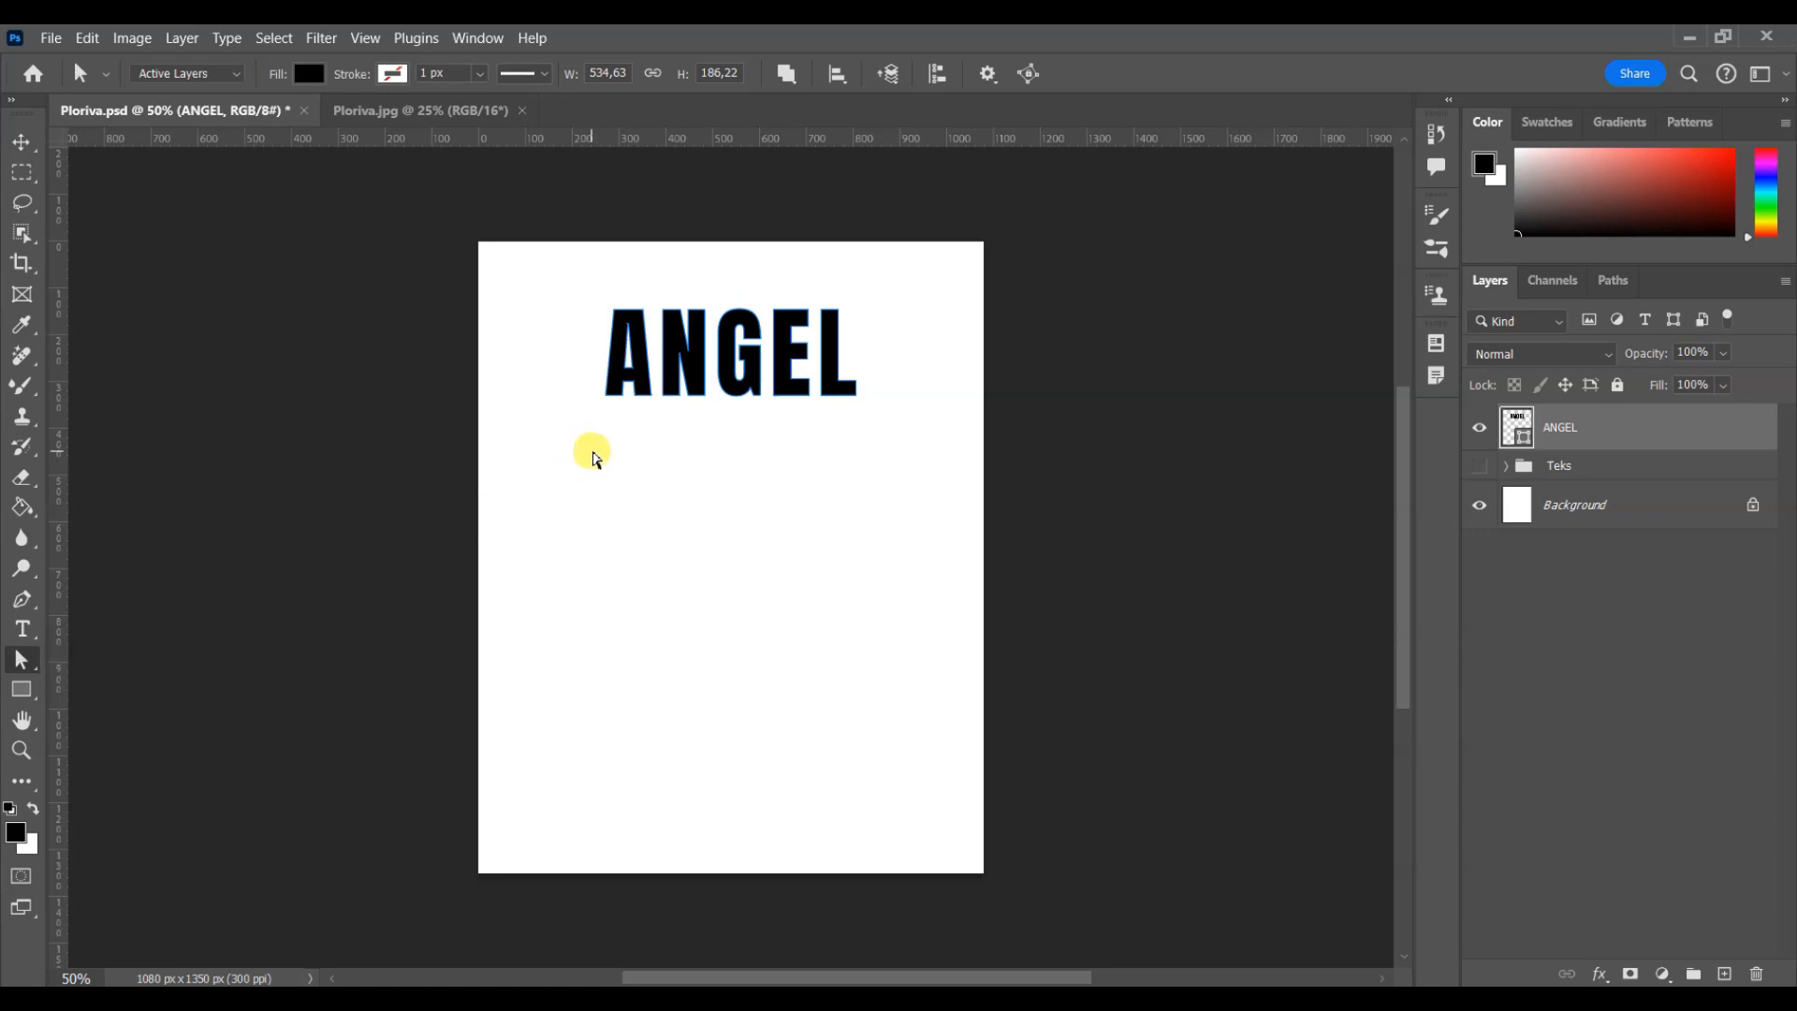
drag(589, 410, 894, 391)
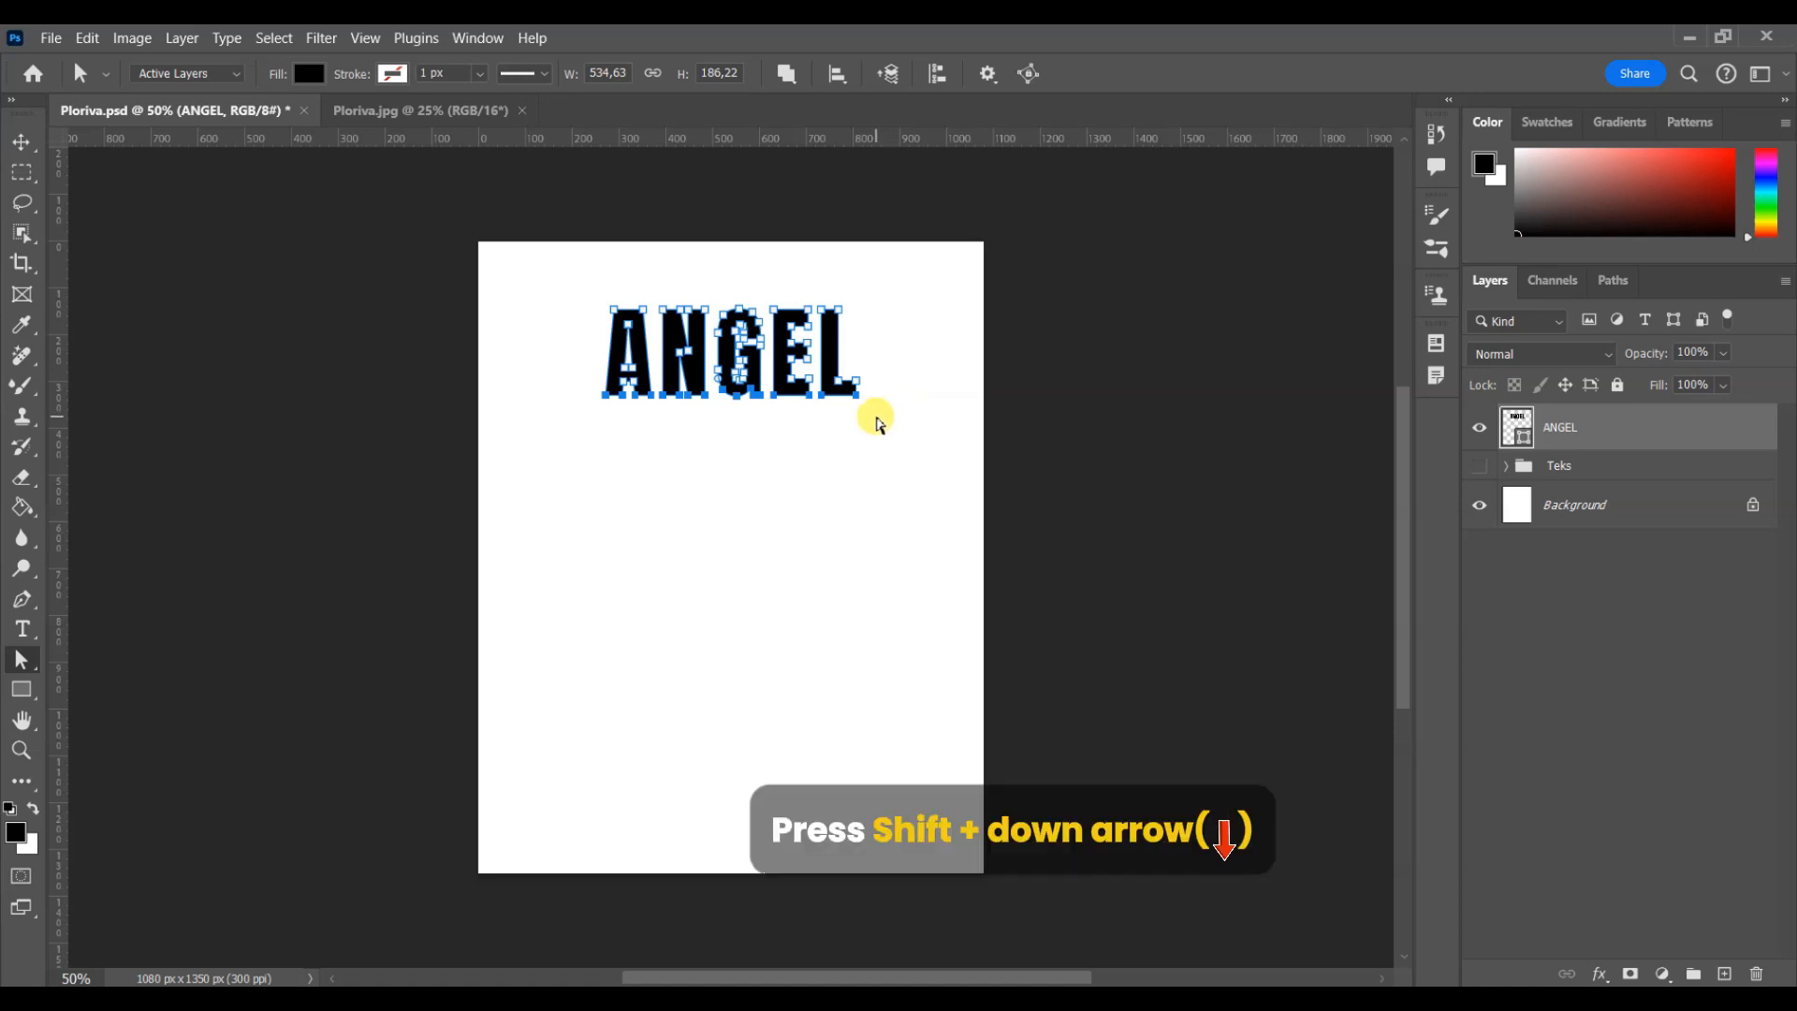
Stretch the letters downward by moving their bottom anchor points until the shape is about 1066 px high, and deselect the path
key(shift+Down)
key(shift+Down)
key(shift+Down)
key(shift+Down)
key(shift+Down)
key(shift+Down)
key(shift+Down)
key(shift+Down)
key(shift+Down)
key(shift+Down)
key(shift+Down)
key(shift+Down)
key(shift+Down)
key(shift+Down)
key(shift+Down)
key(shift+Down)
key(shift+Down)
key(shift+Down)
key(shift+Down)
key(shift+Down)
key(shift+Down)
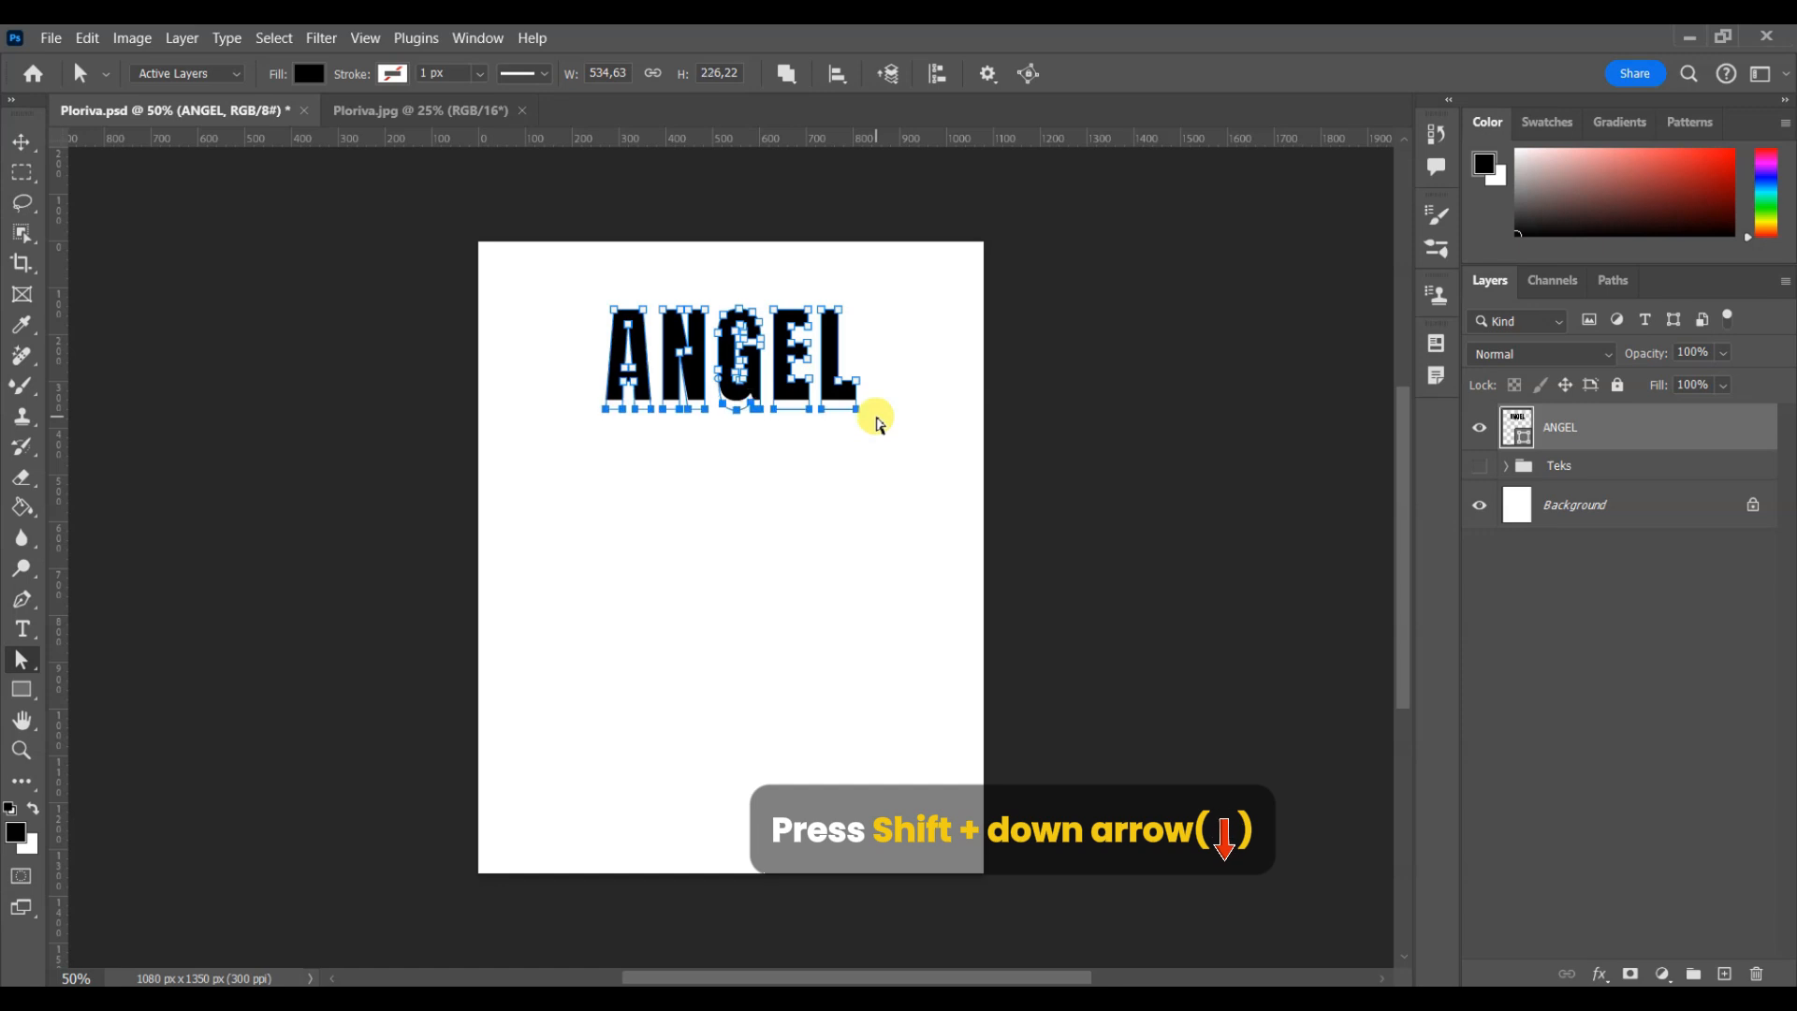
key(shift+Down)
key(shift+Down)
key(shift+Down)
key(shift+Down)
key(shift+Down)
key(shift+Down)
key(shift+Down)
key(shift+Down)
key(shift+Down)
key(shift+Down)
key(shift+Down)
key(shift+Down)
key(shift+Down)
key(shift+Down)
key(shift+Down)
key(shift+Down)
key(shift+Down)
key(shift+Down)
key(shift+Down)
key(shift+Down)
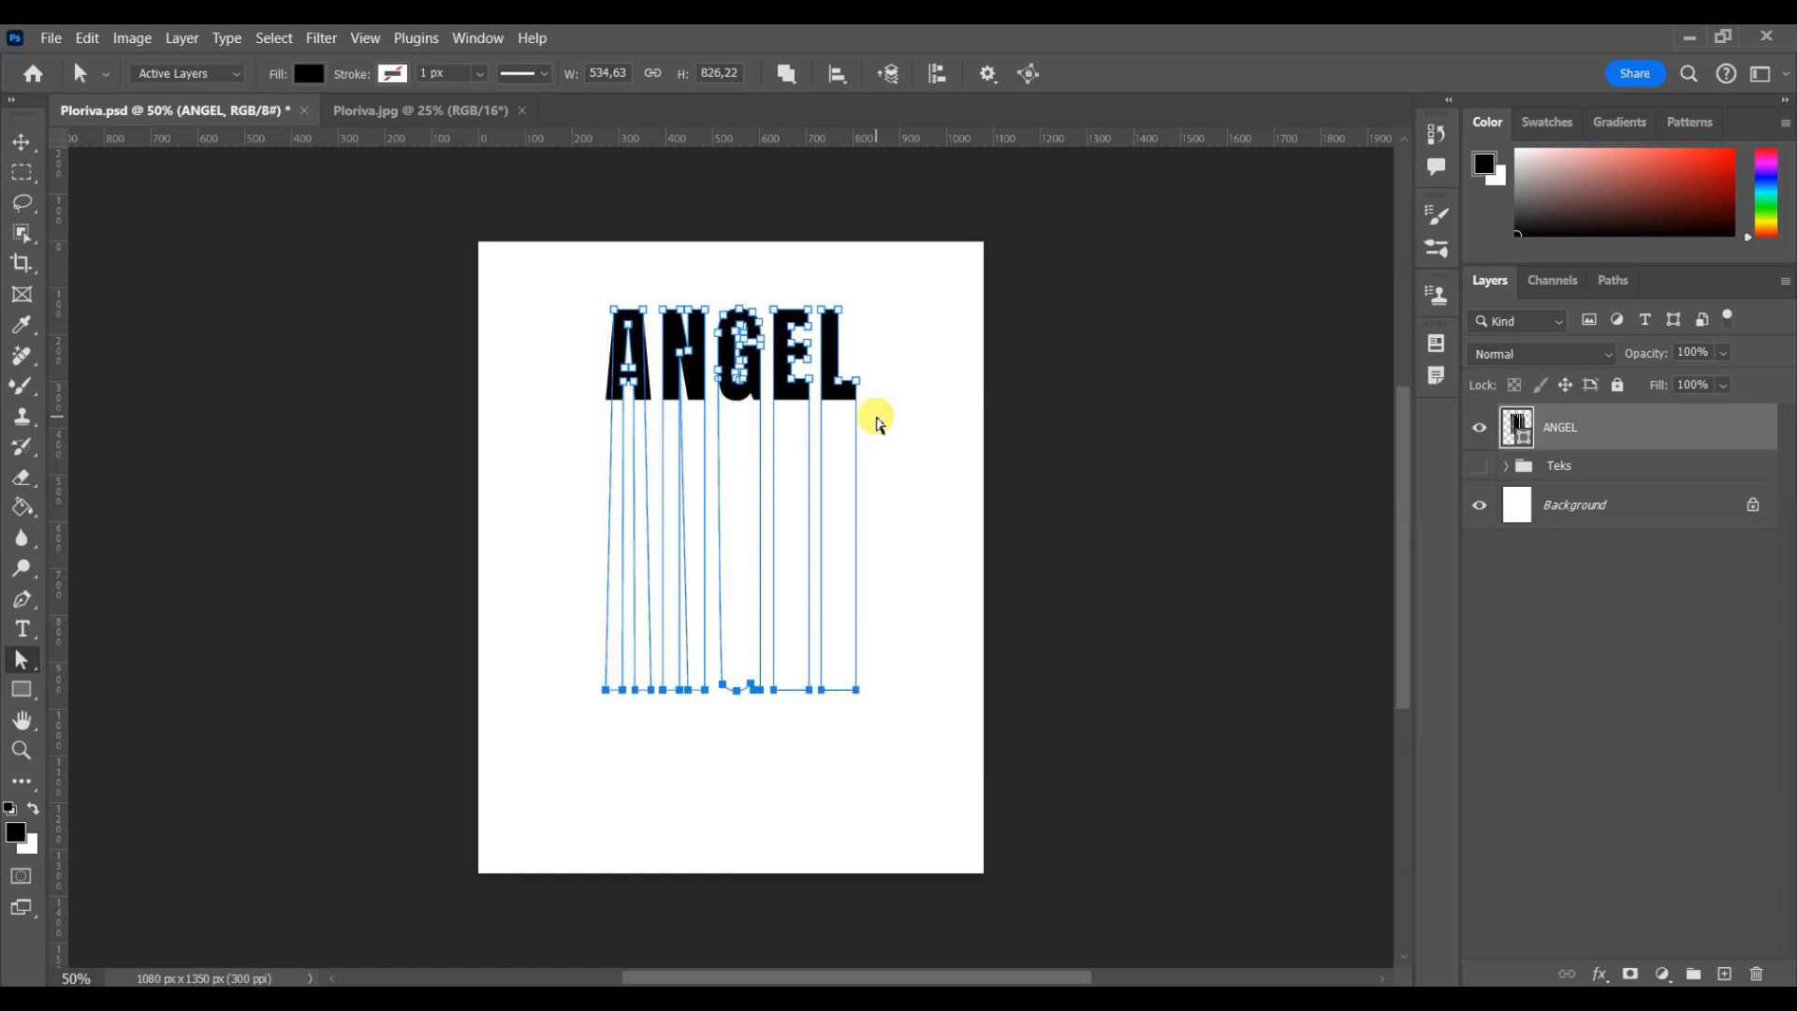
key(shift+Down)
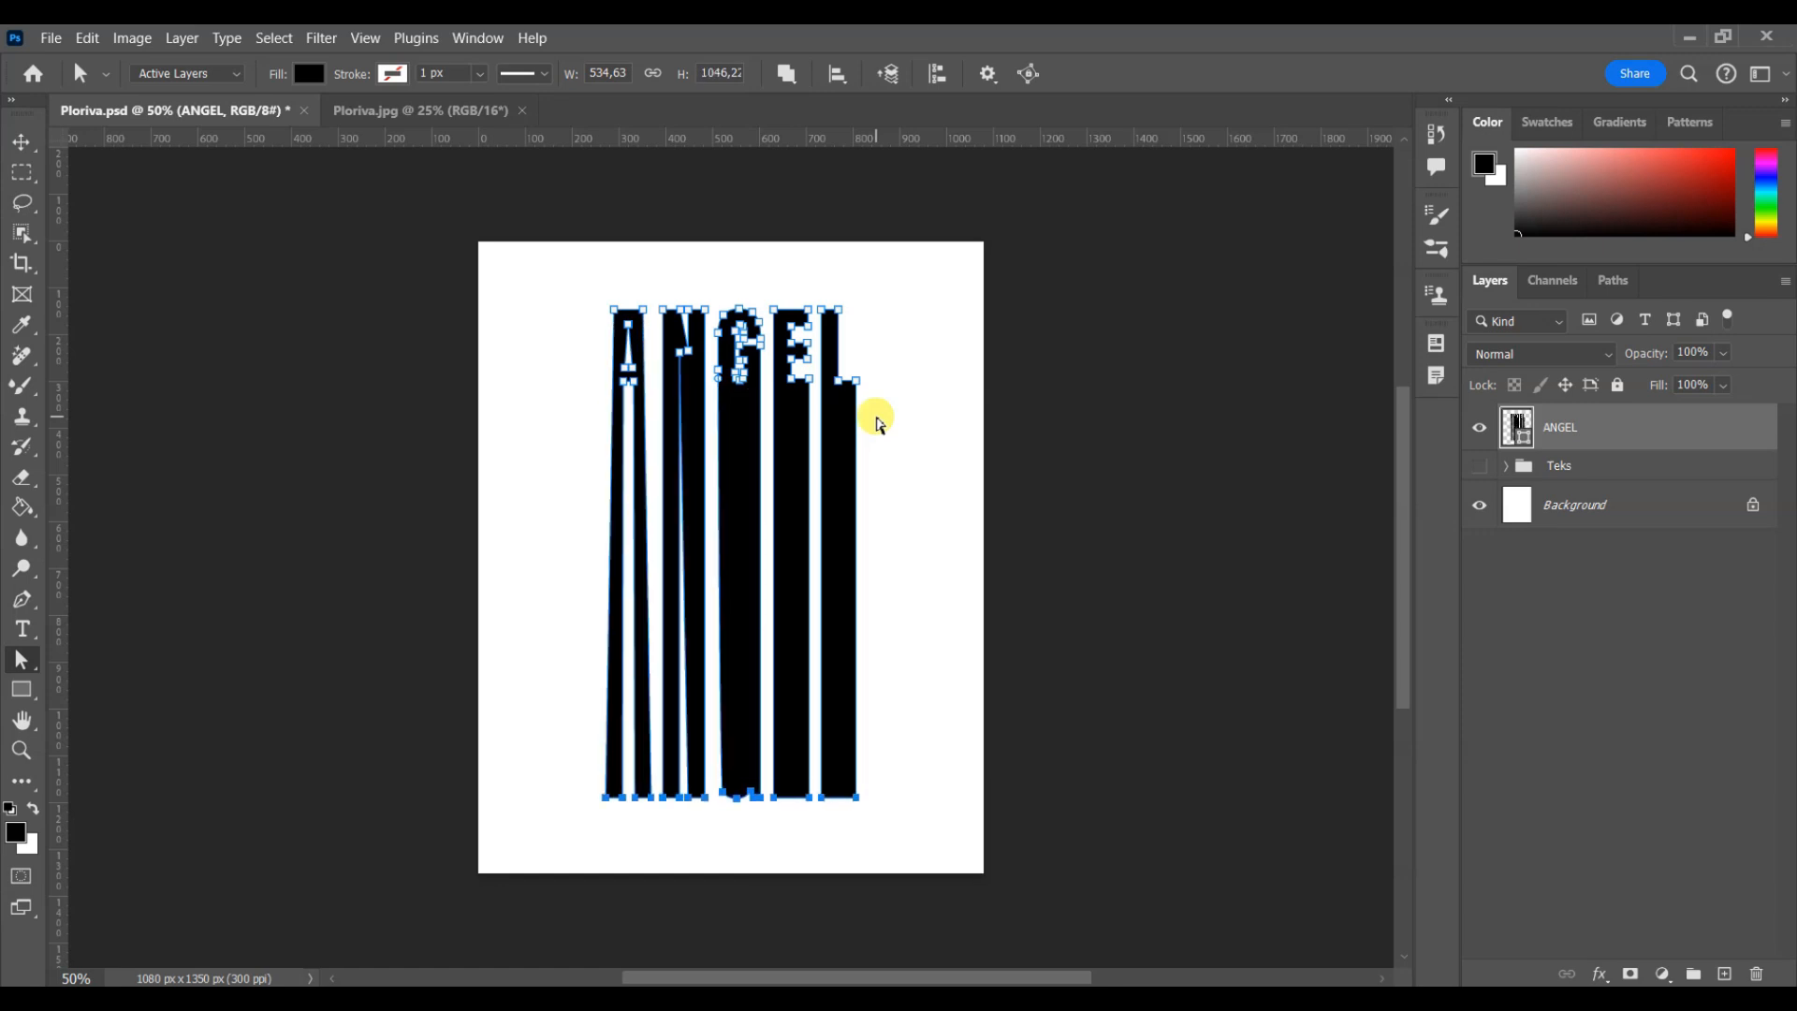
key(shift+Down)
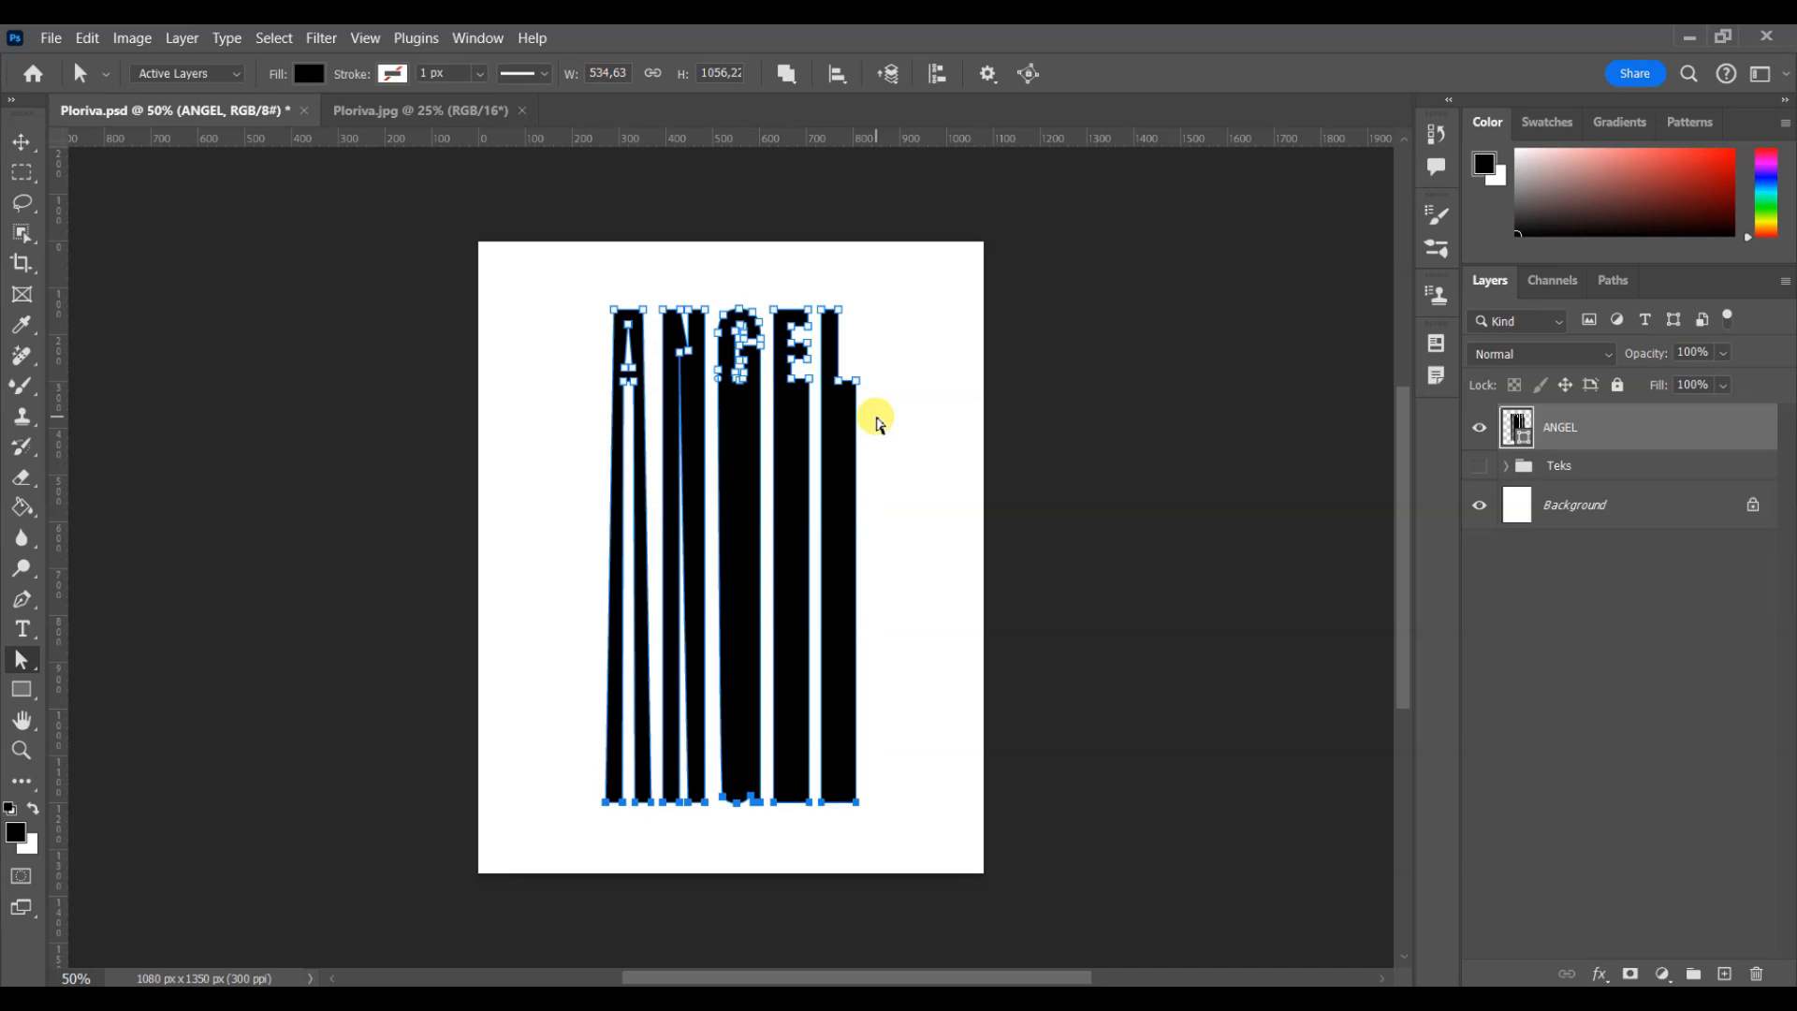
key(shift+Down)
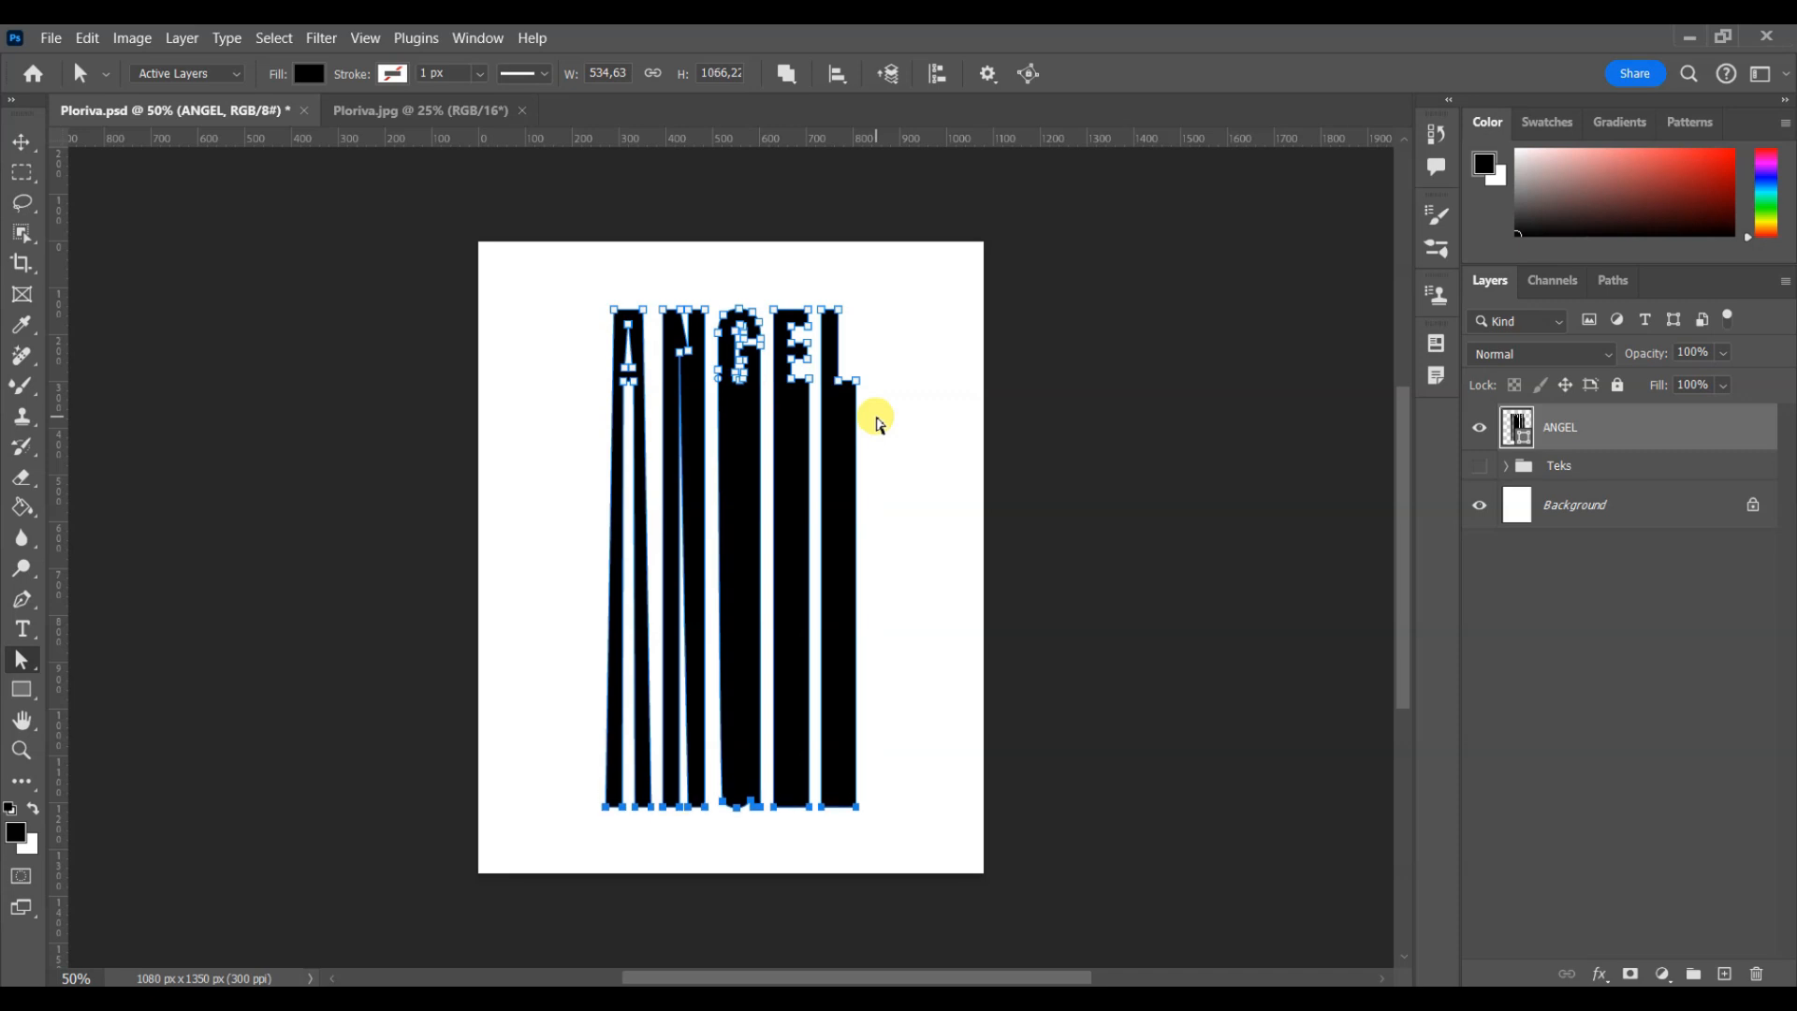
click(879, 424)
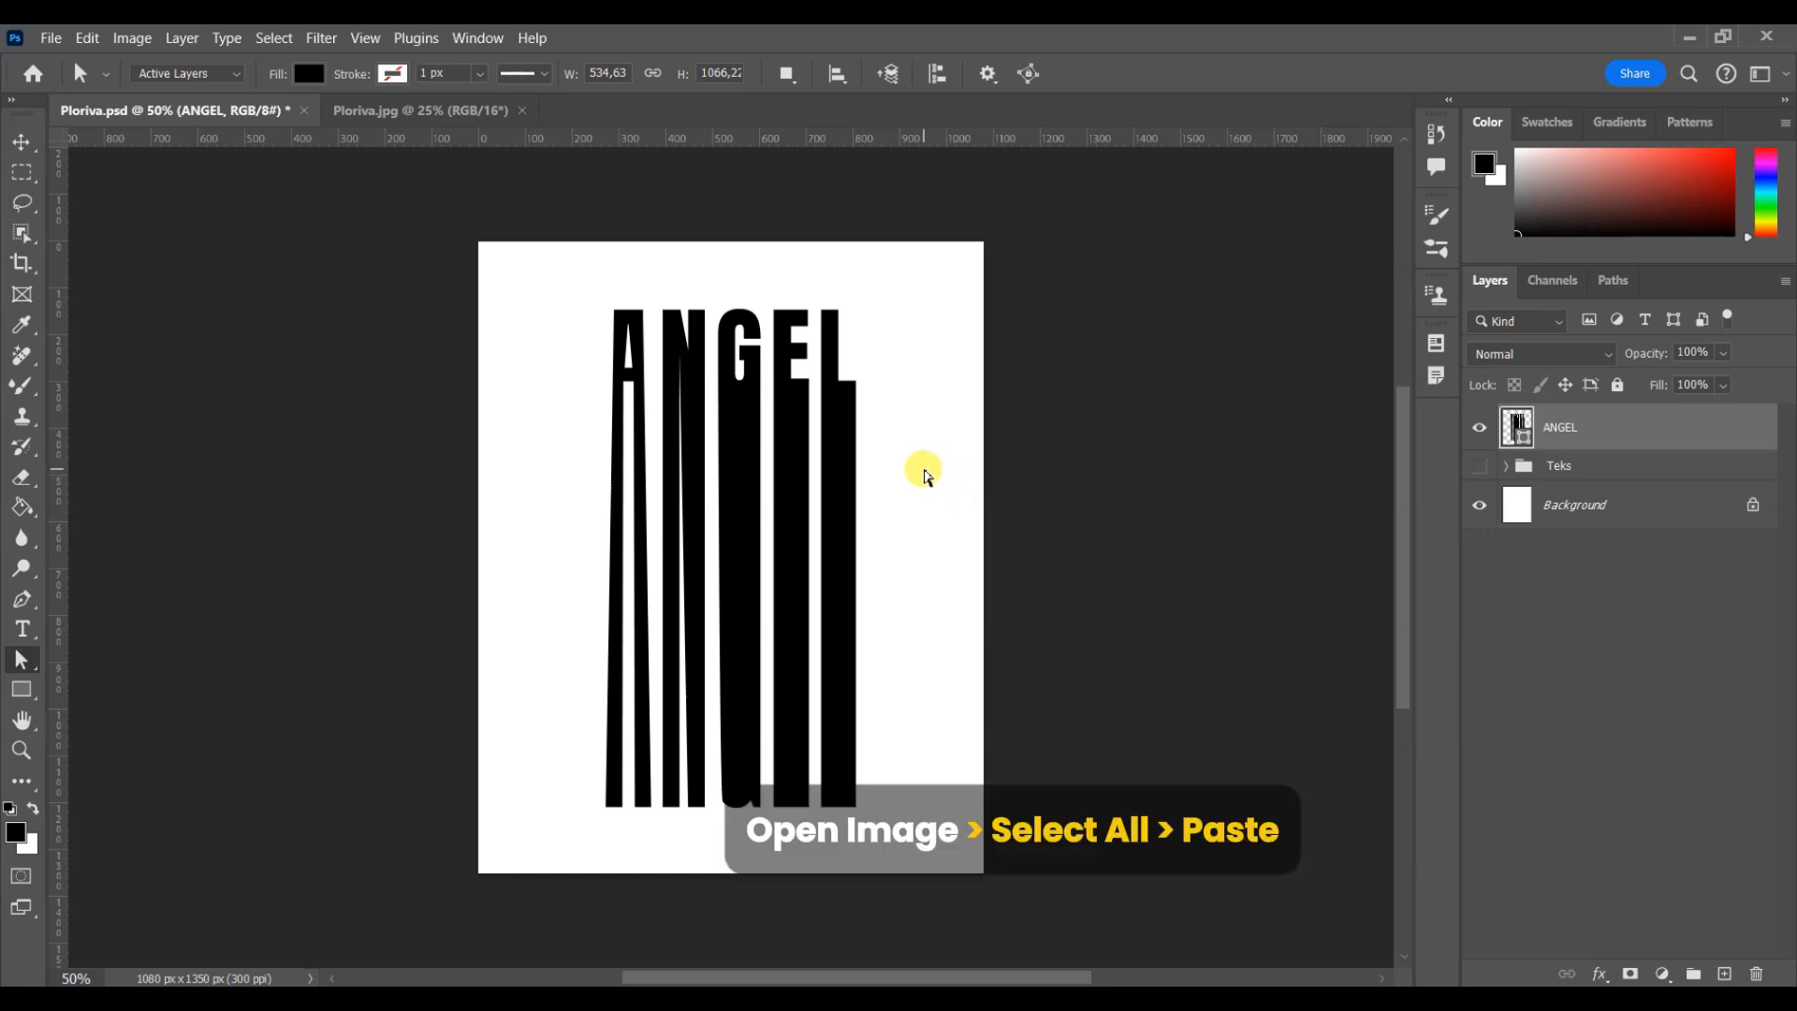
Copy the entire Ploriva.jpg photo and paste it into Ploriva.psd as a layer above the ANGEL shape
click(436, 109)
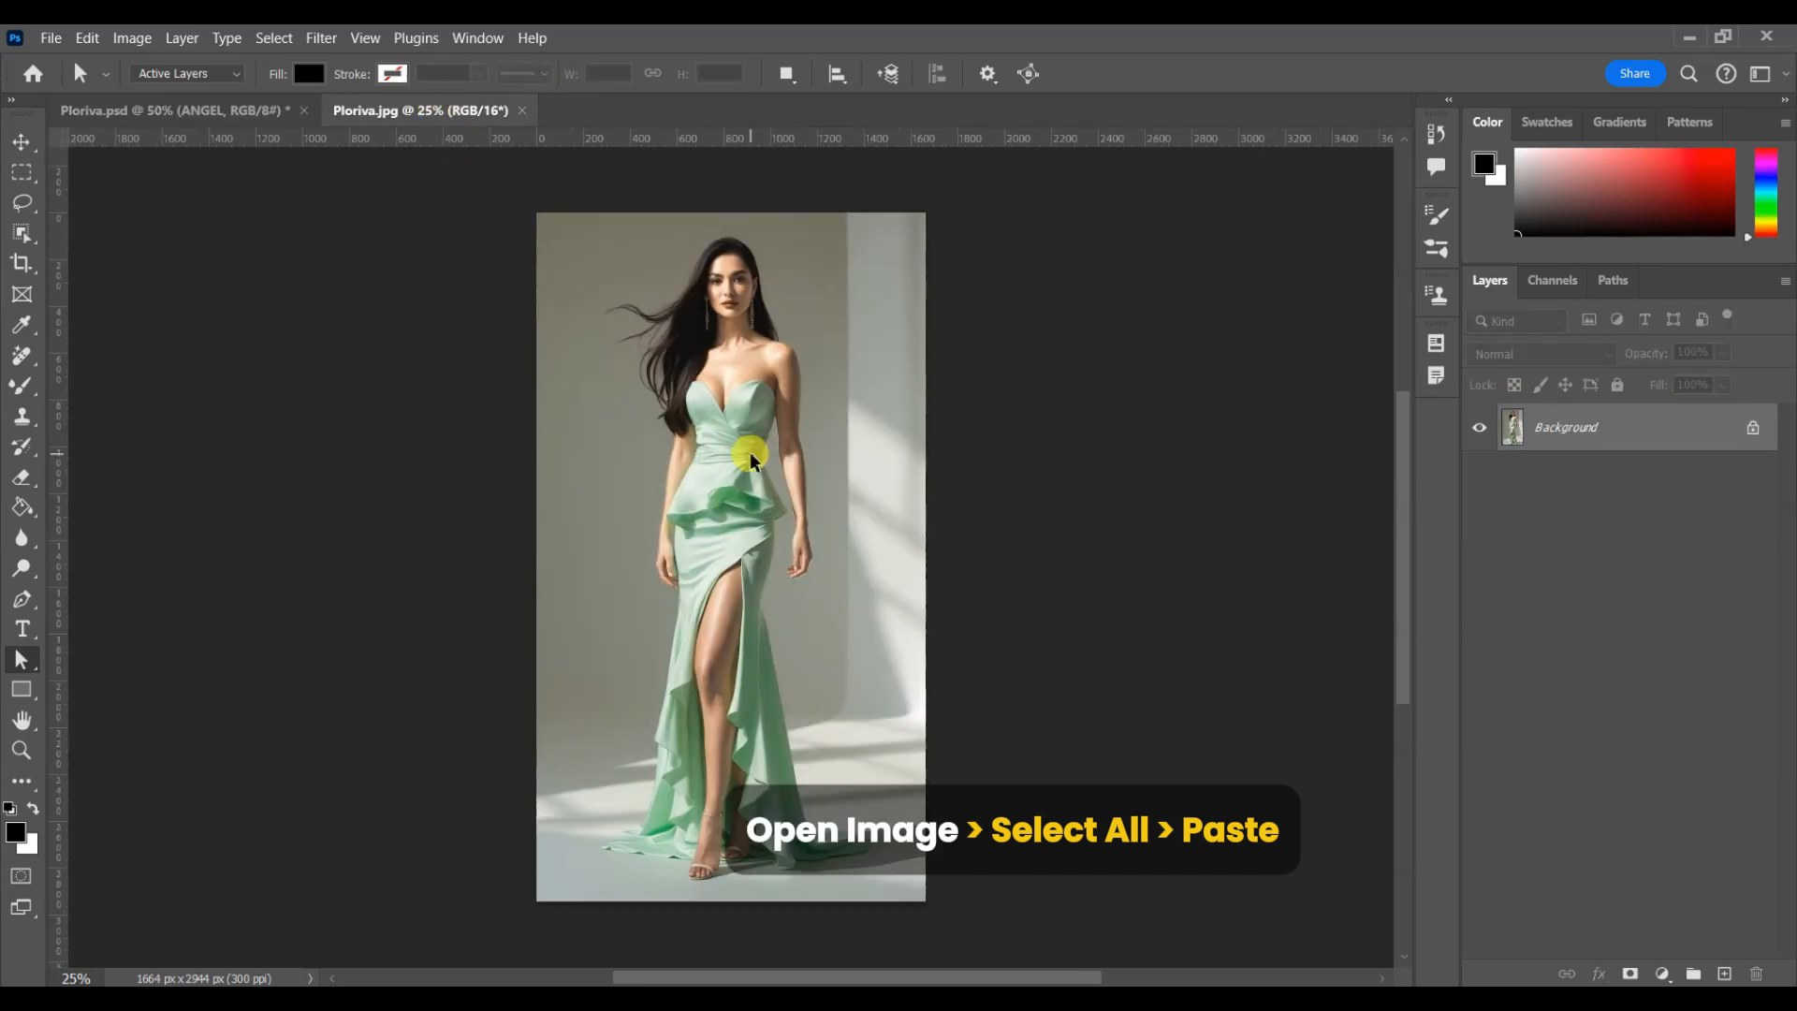
key(ctrl+a)
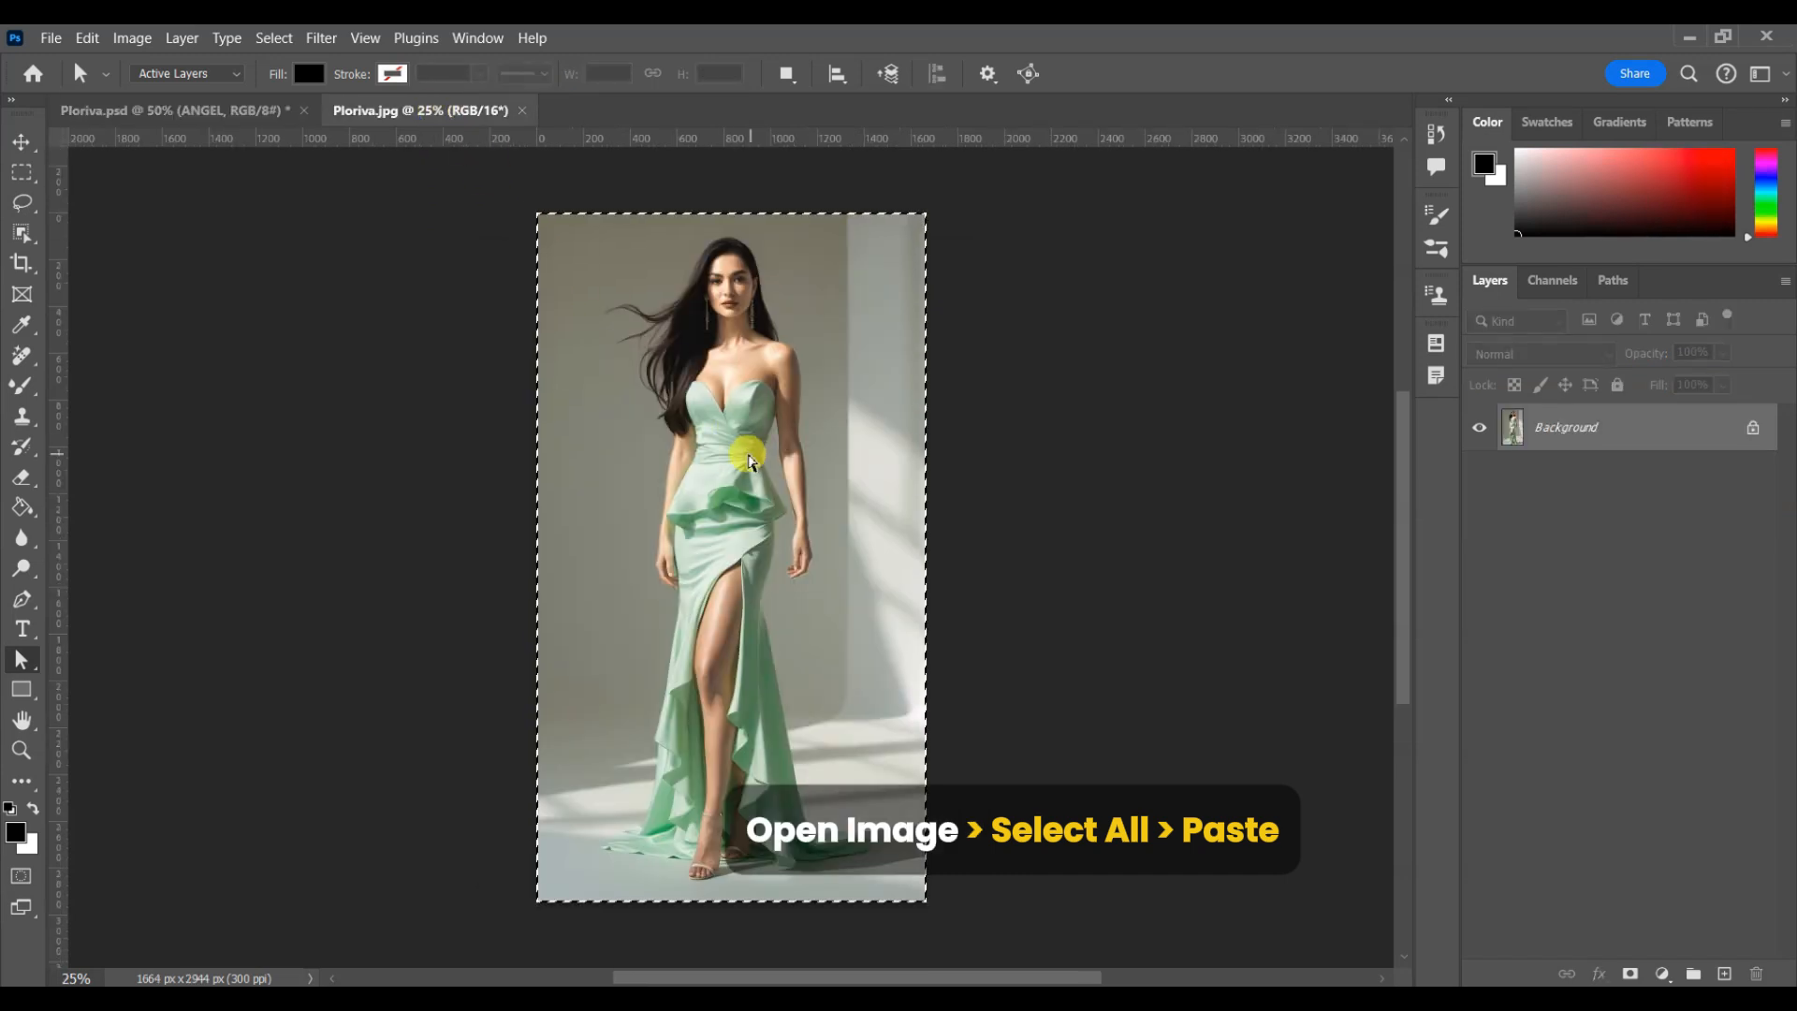
click(202, 119)
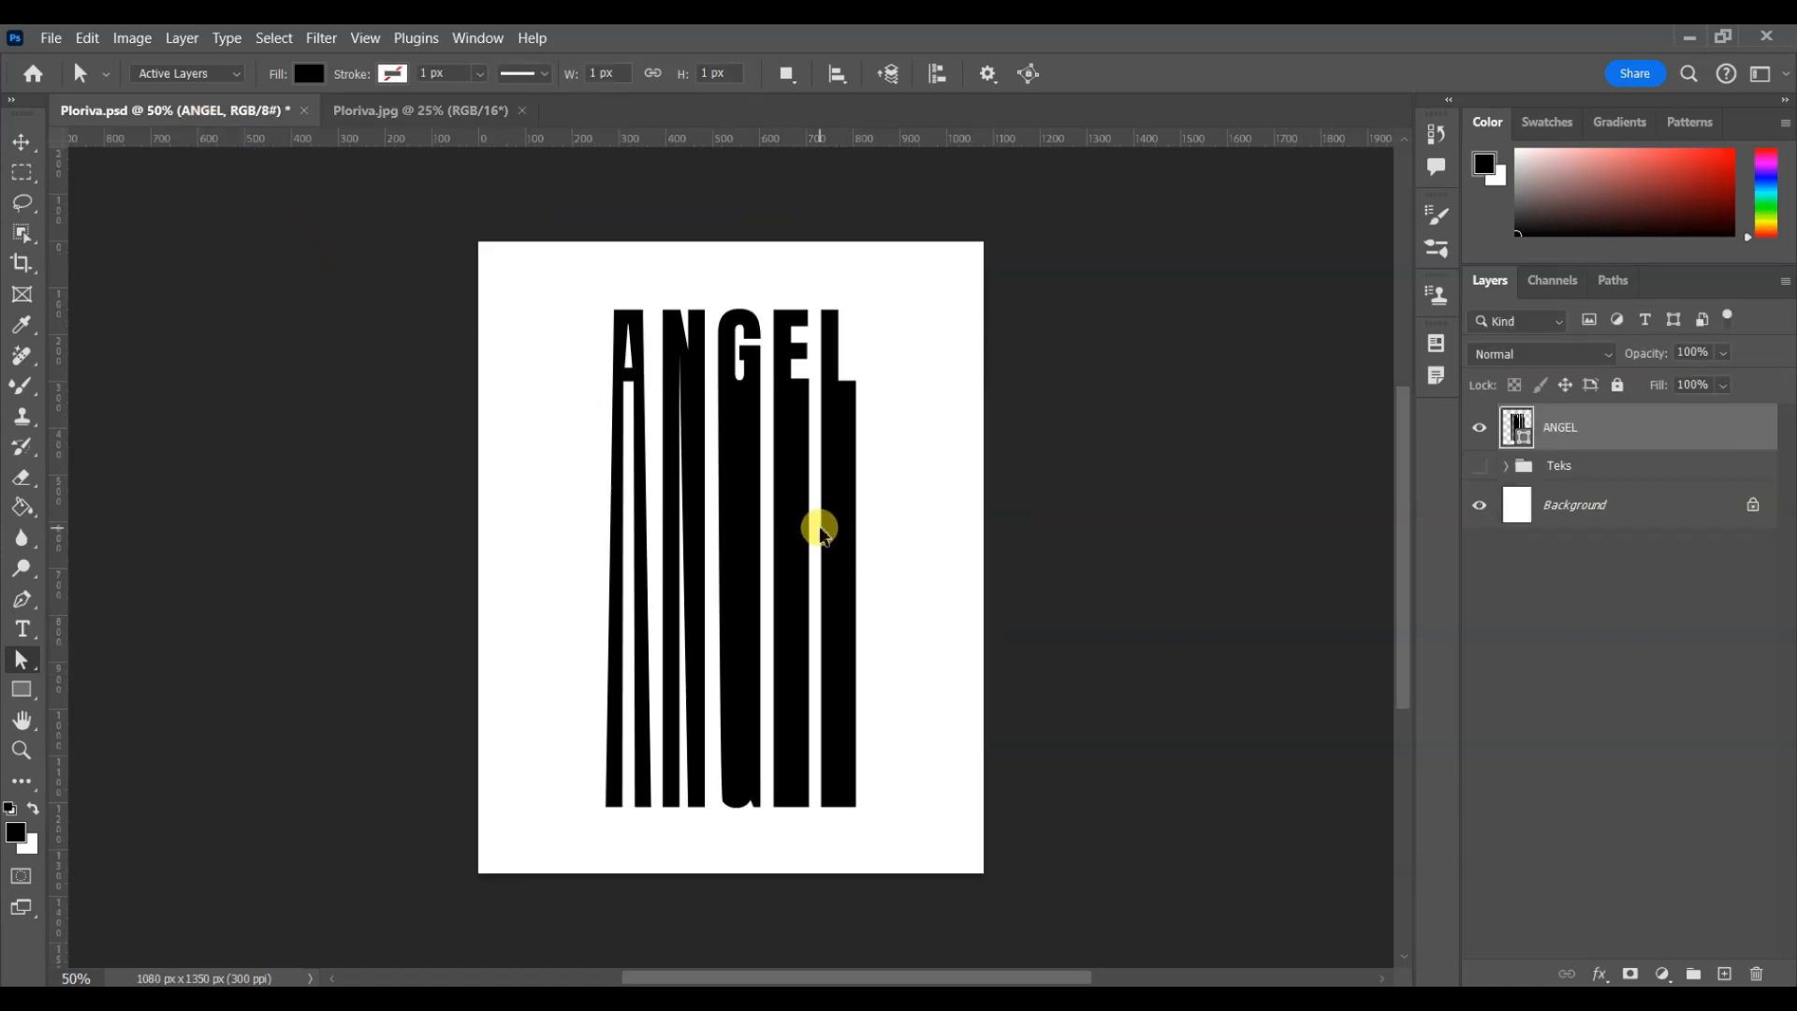
key(ctrl+v)
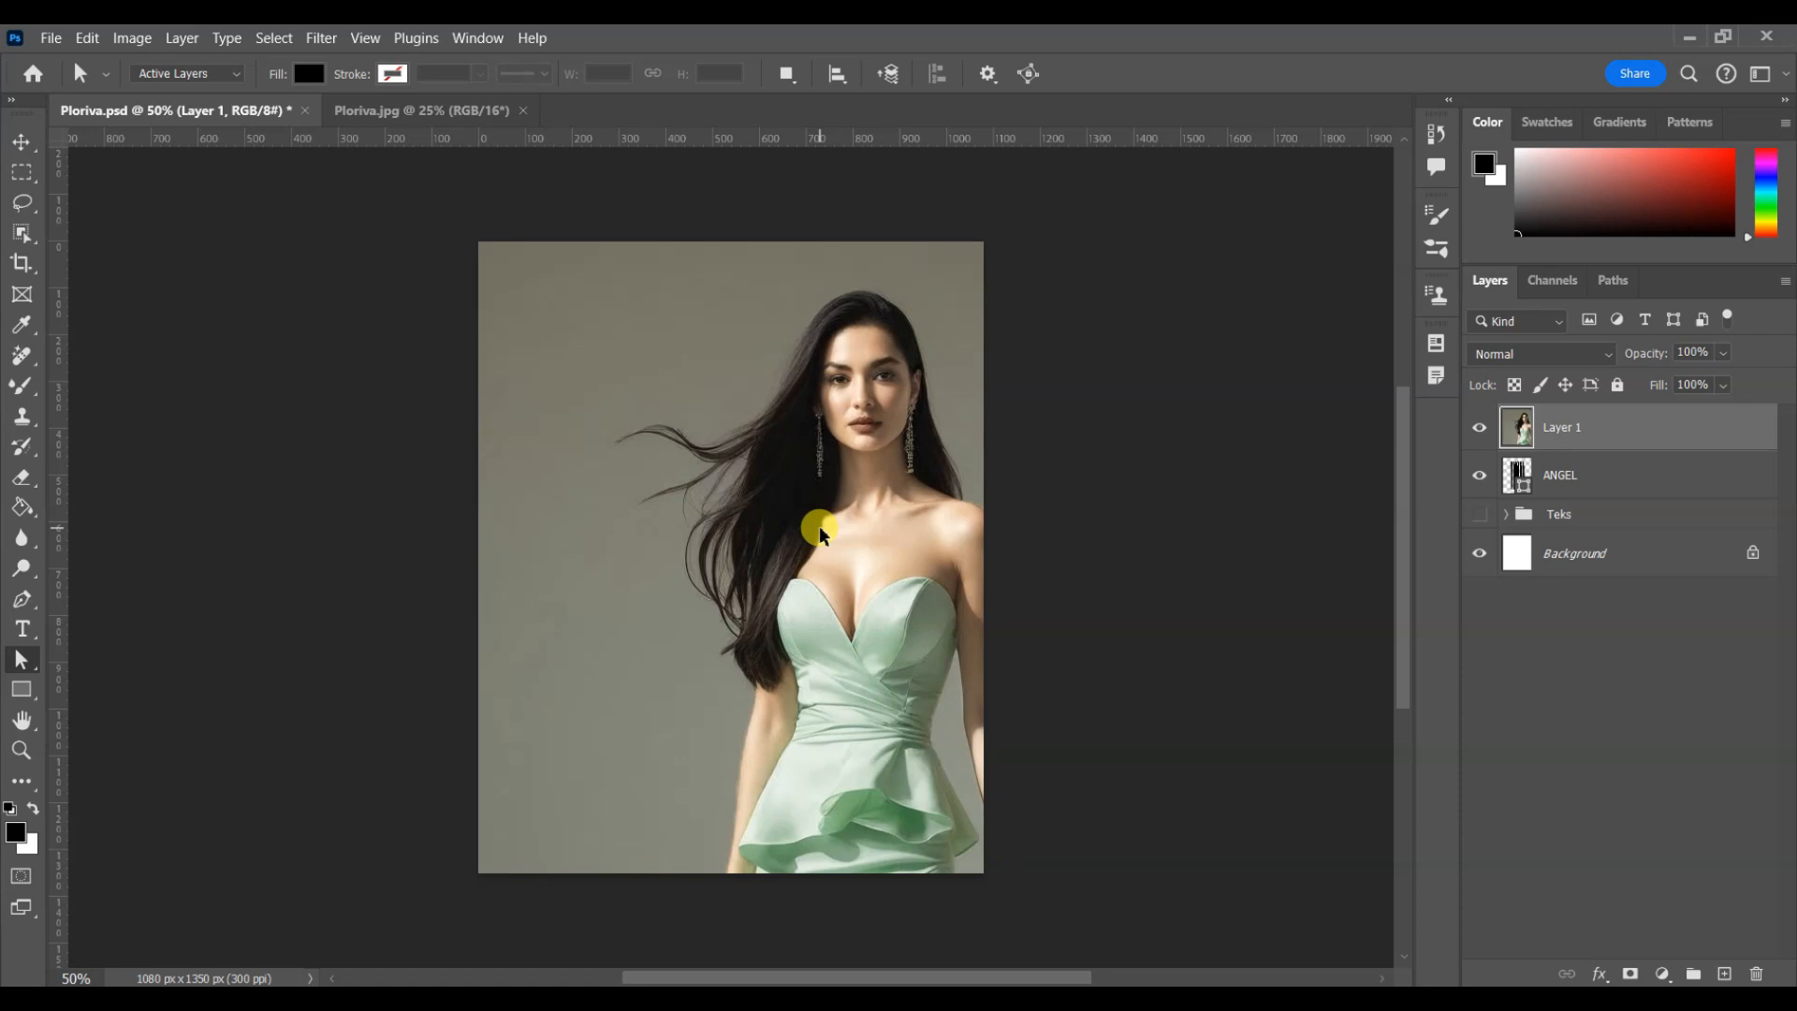
Scale the pasted photo to 36.54% and centre it on the canvas over the stretched lettering
key(ctrl+t)
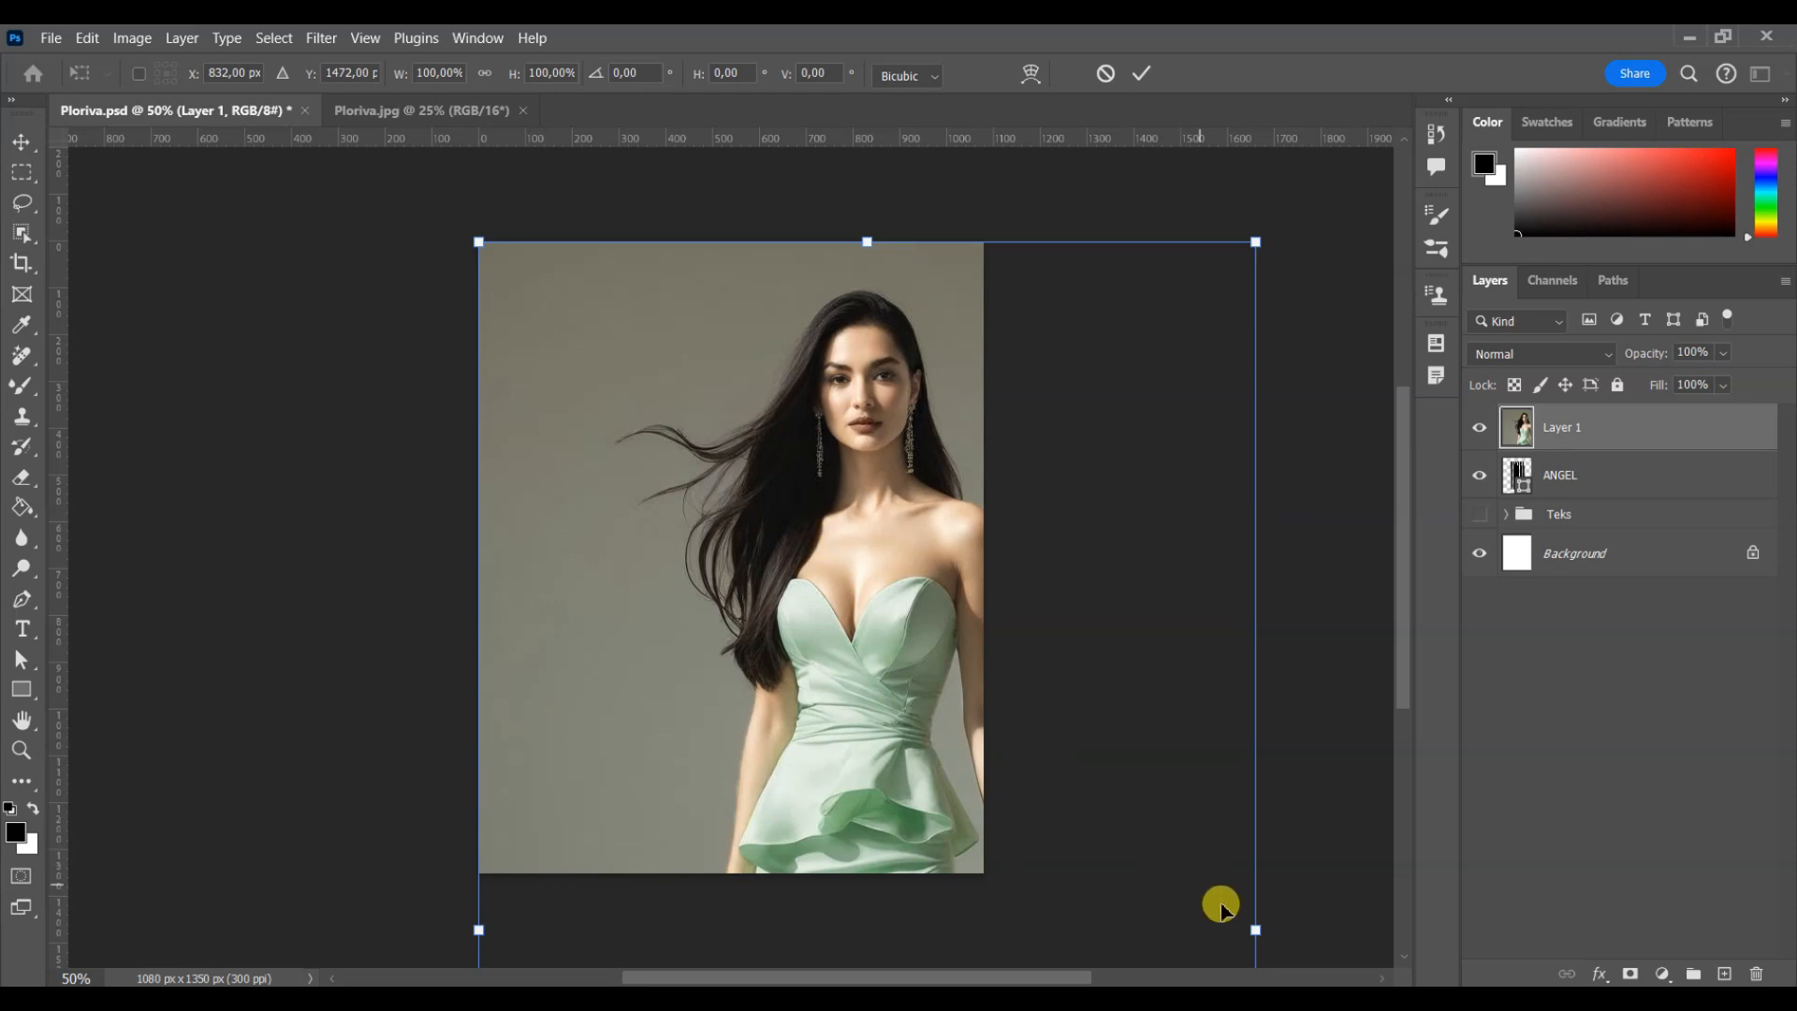
drag(1256, 931, 1023, 862)
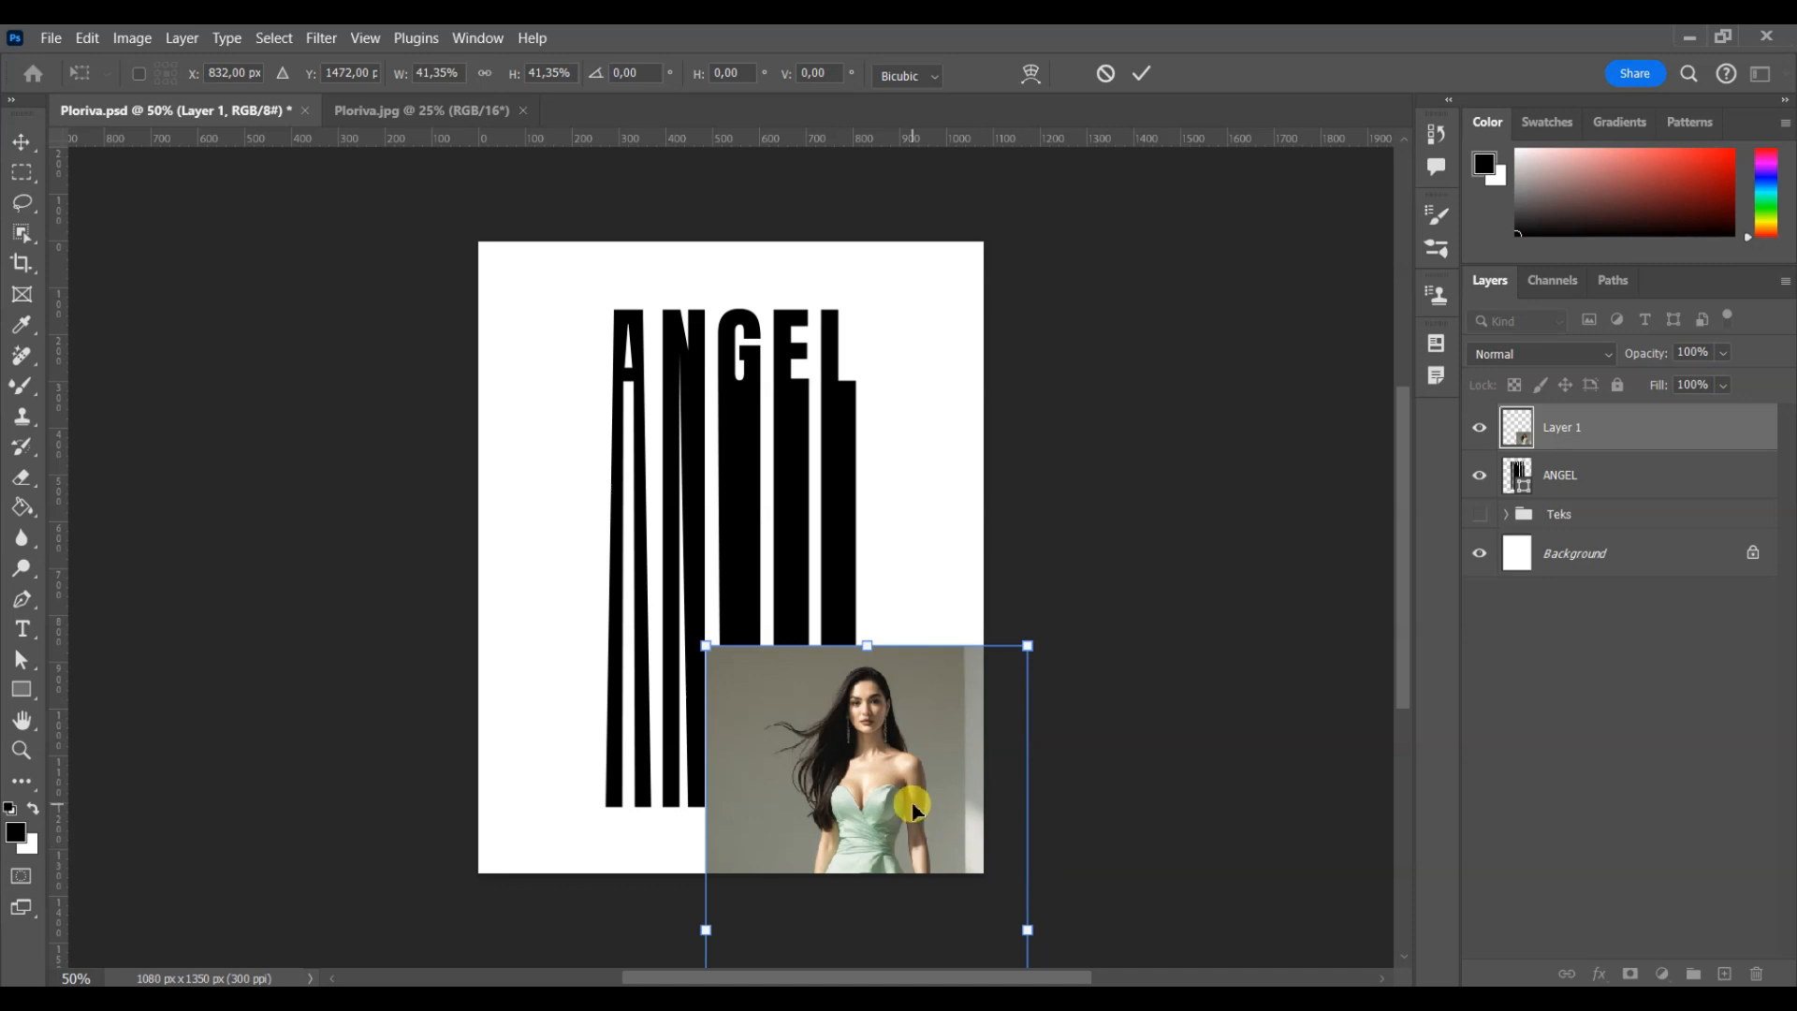
drag(918, 797, 784, 453)
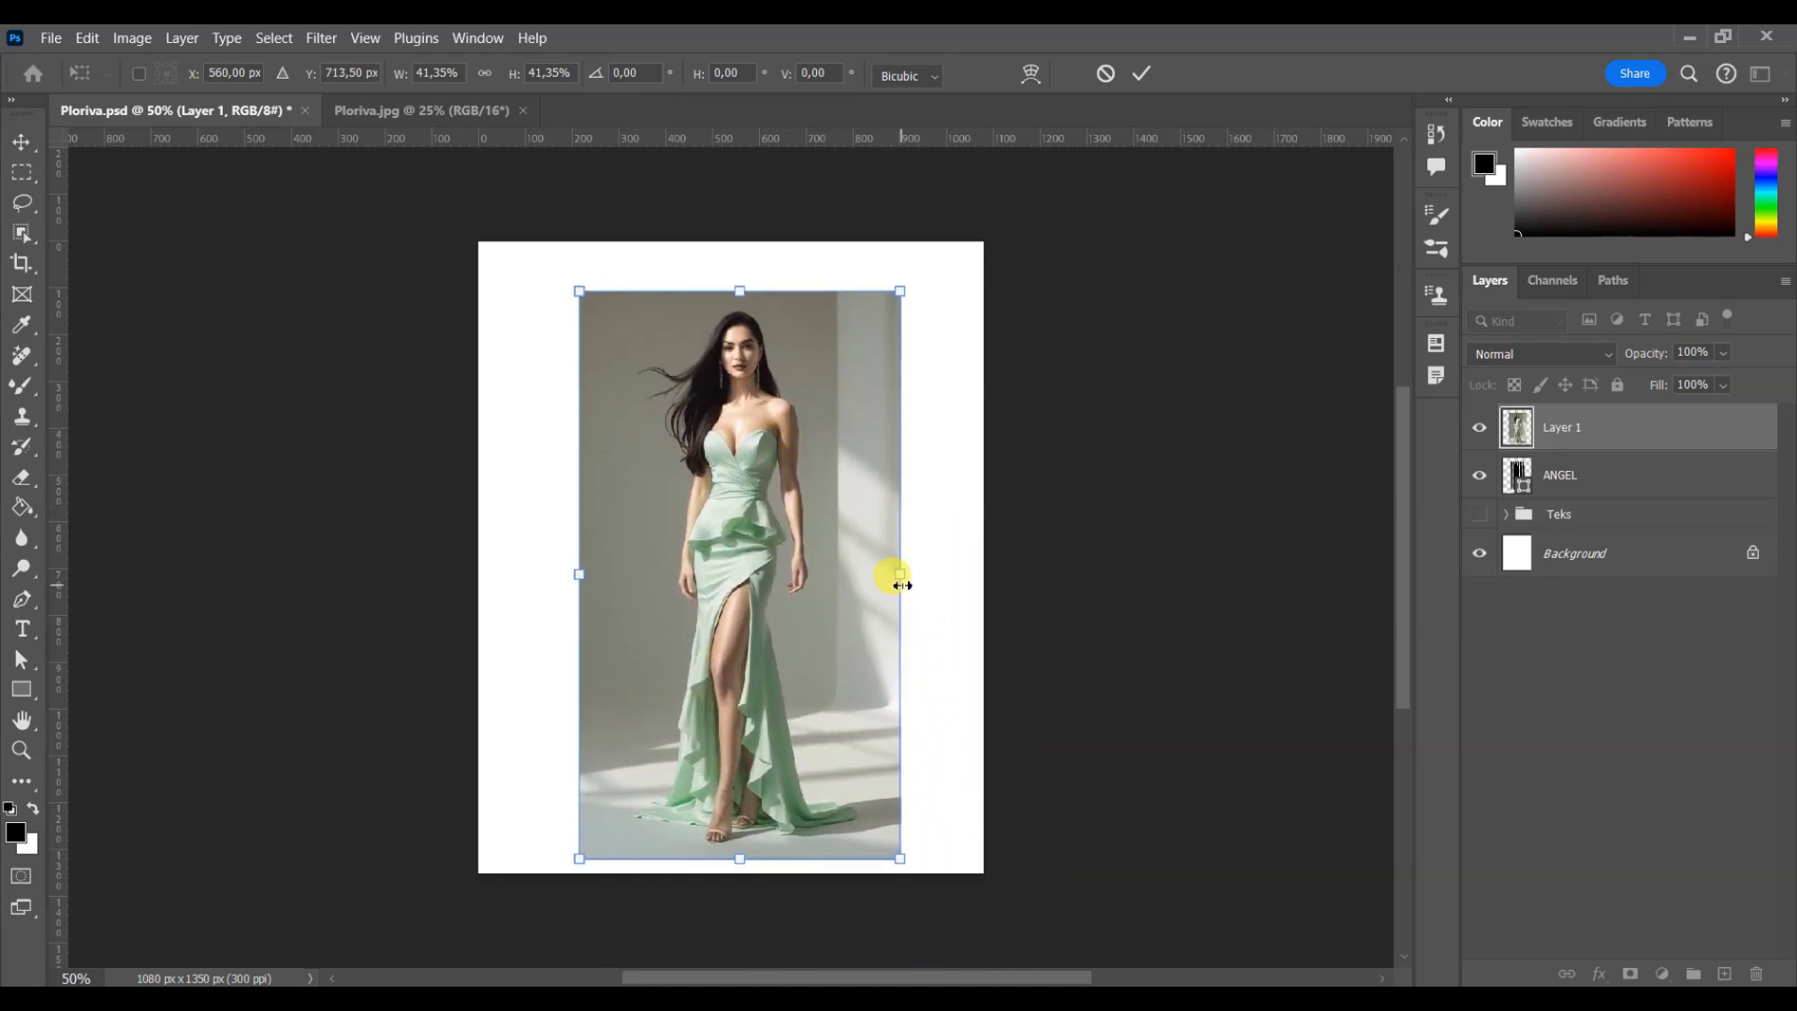
drag(899, 575, 819, 575)
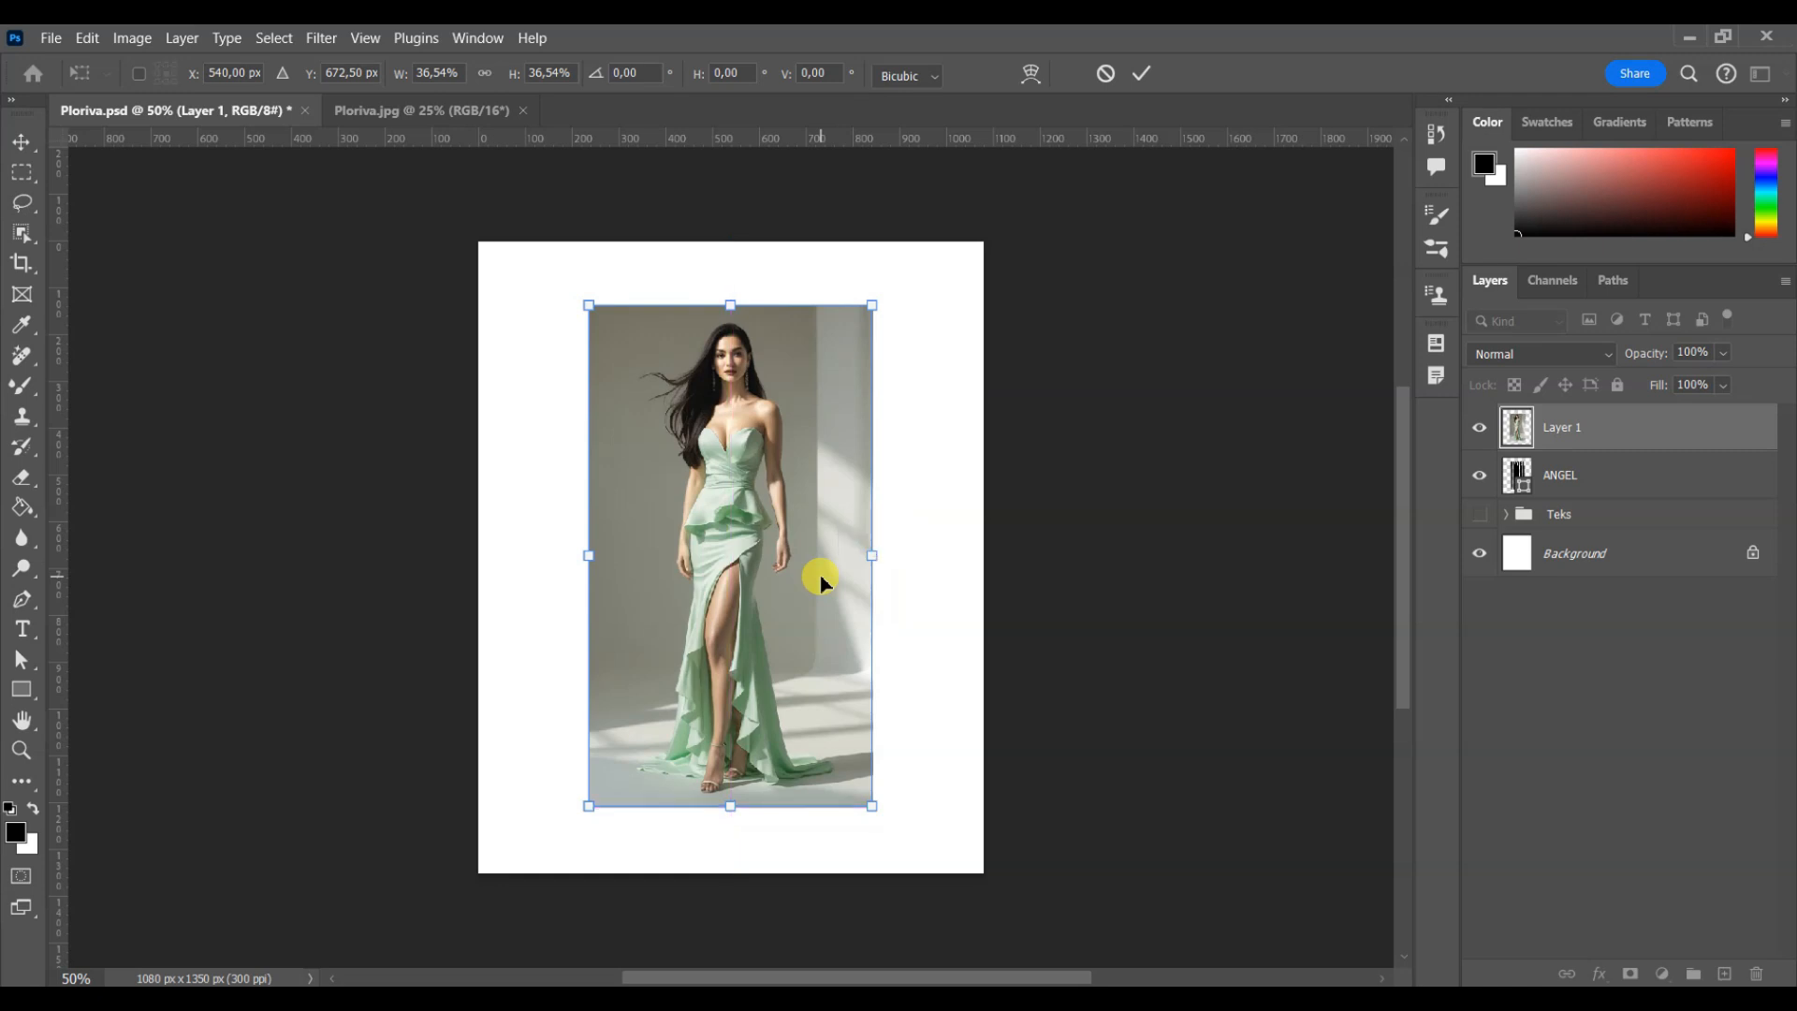
key(a)
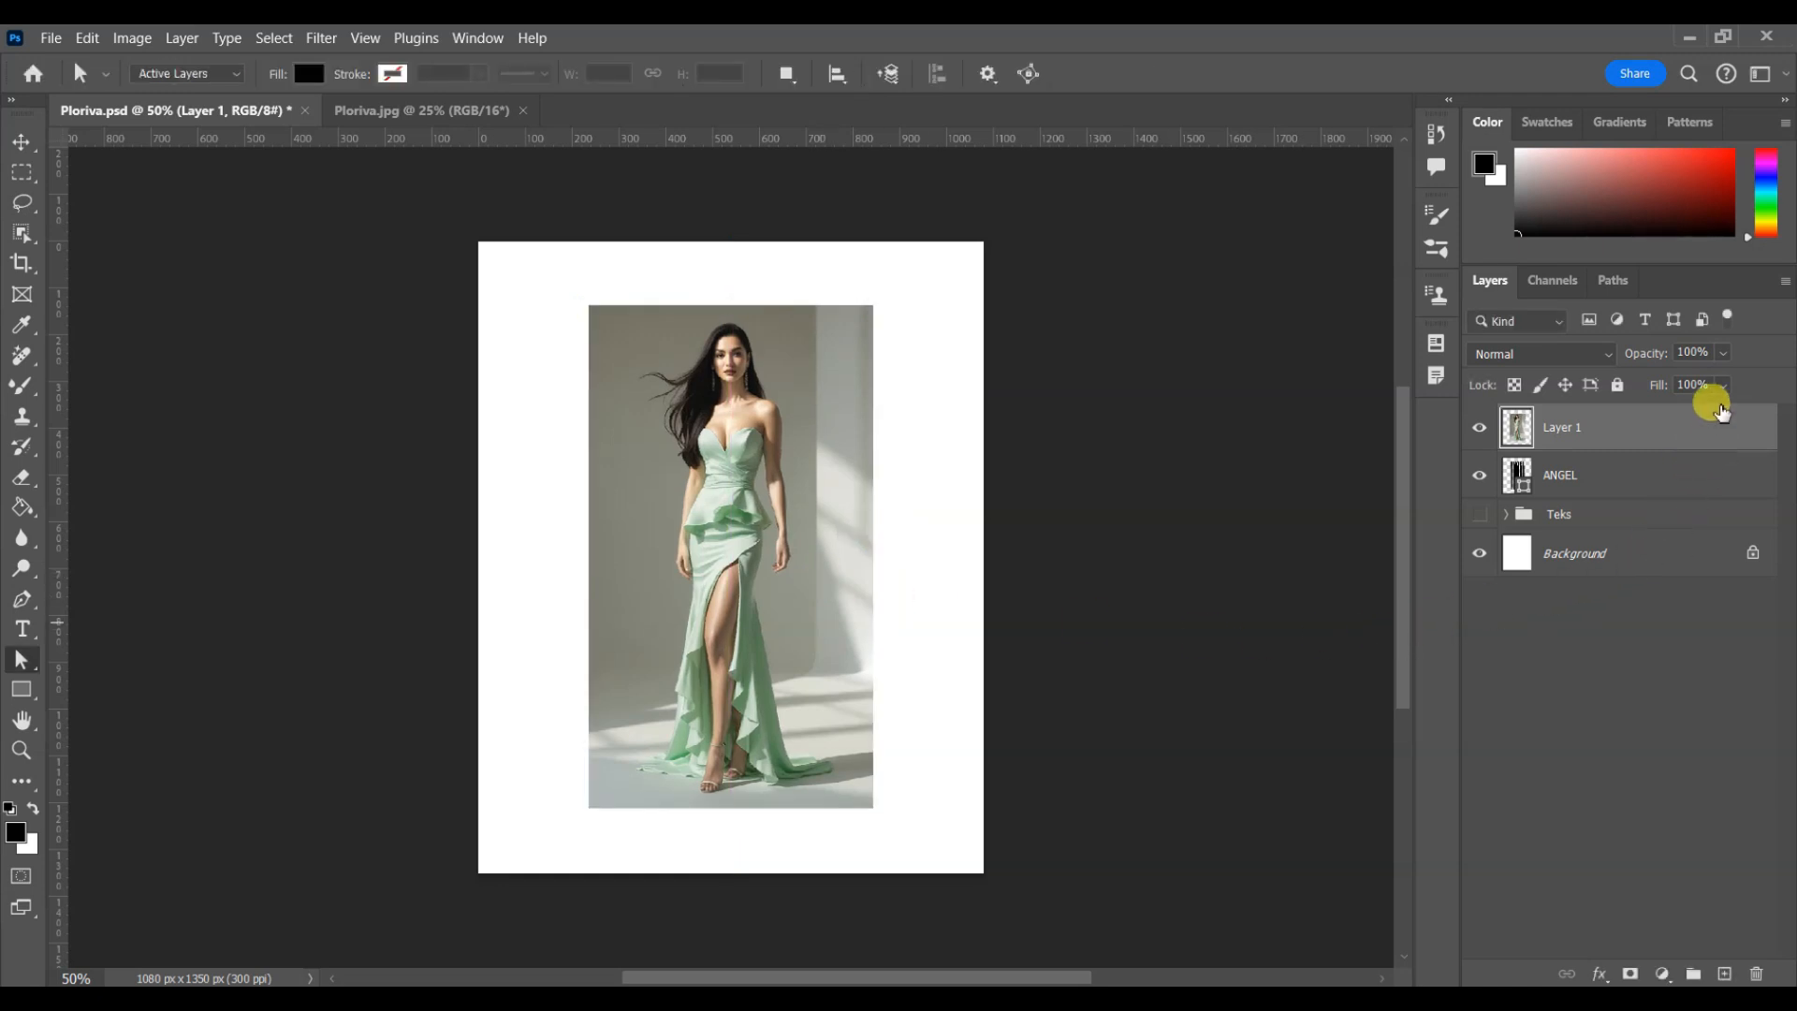
Lower the photo layer's opacity to check its alignment with the lettering, and restore it to 100%
click(1723, 353)
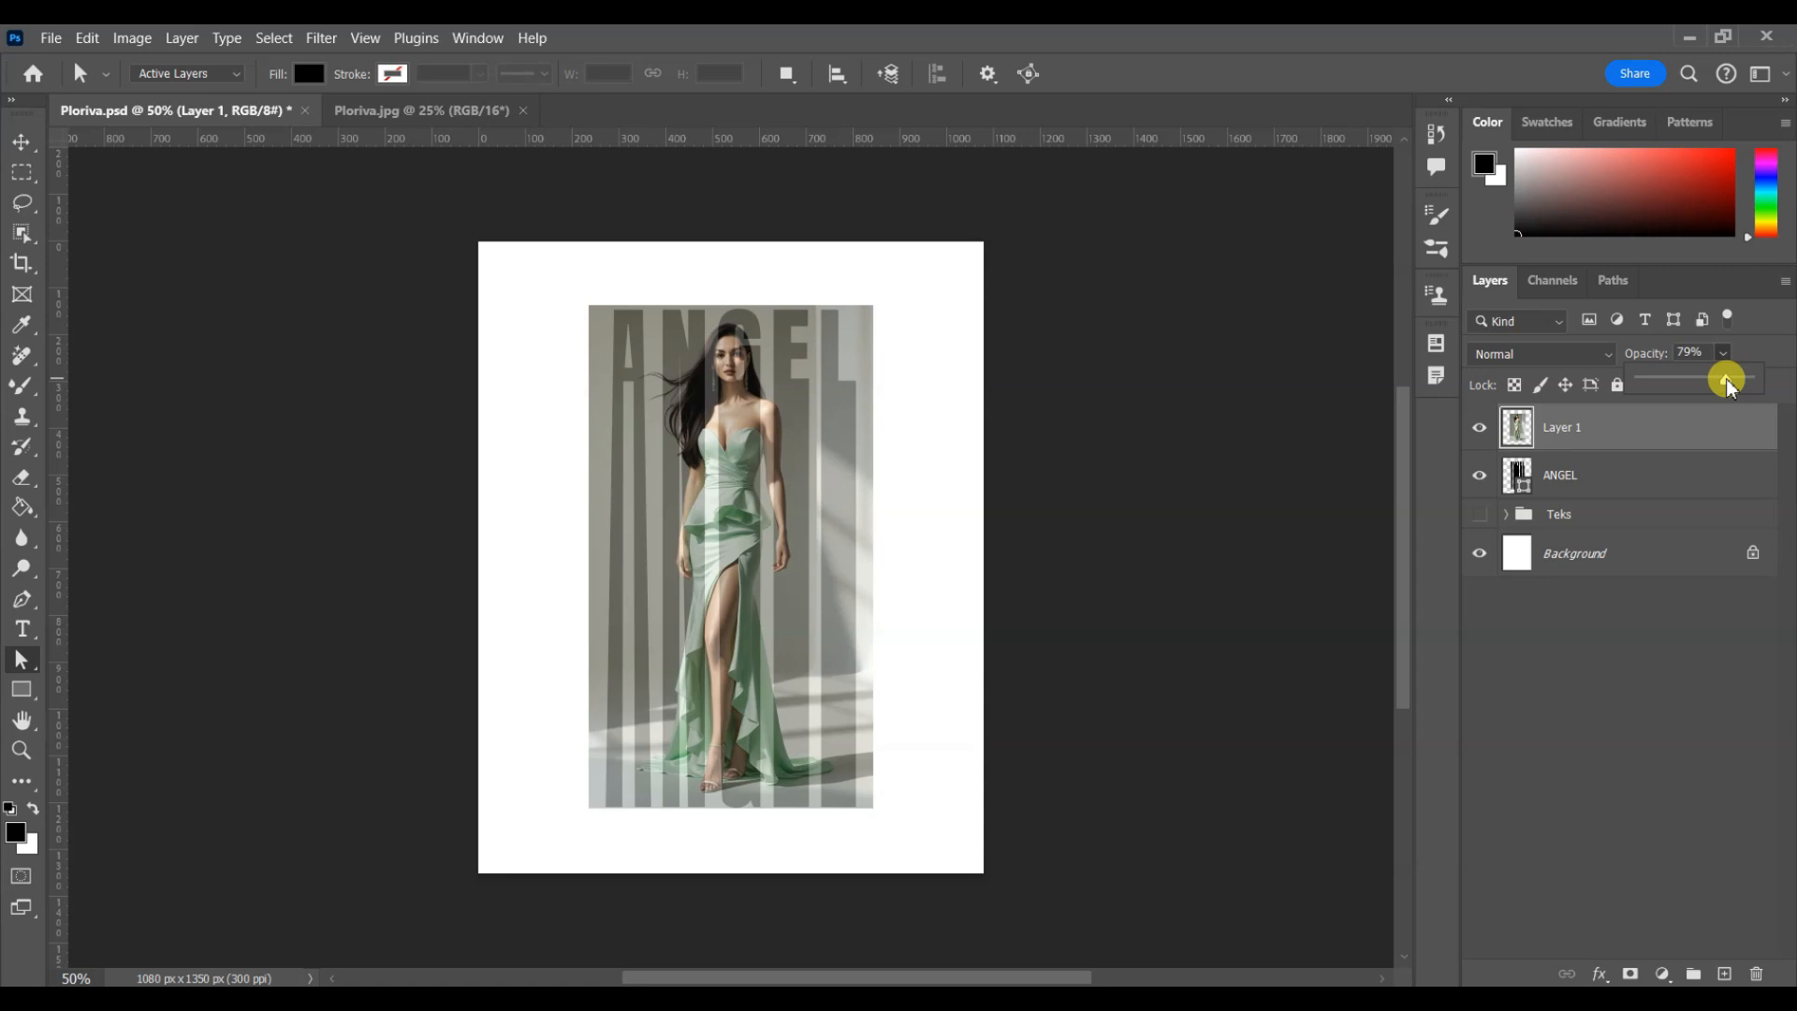
drag(1725, 379, 1783, 382)
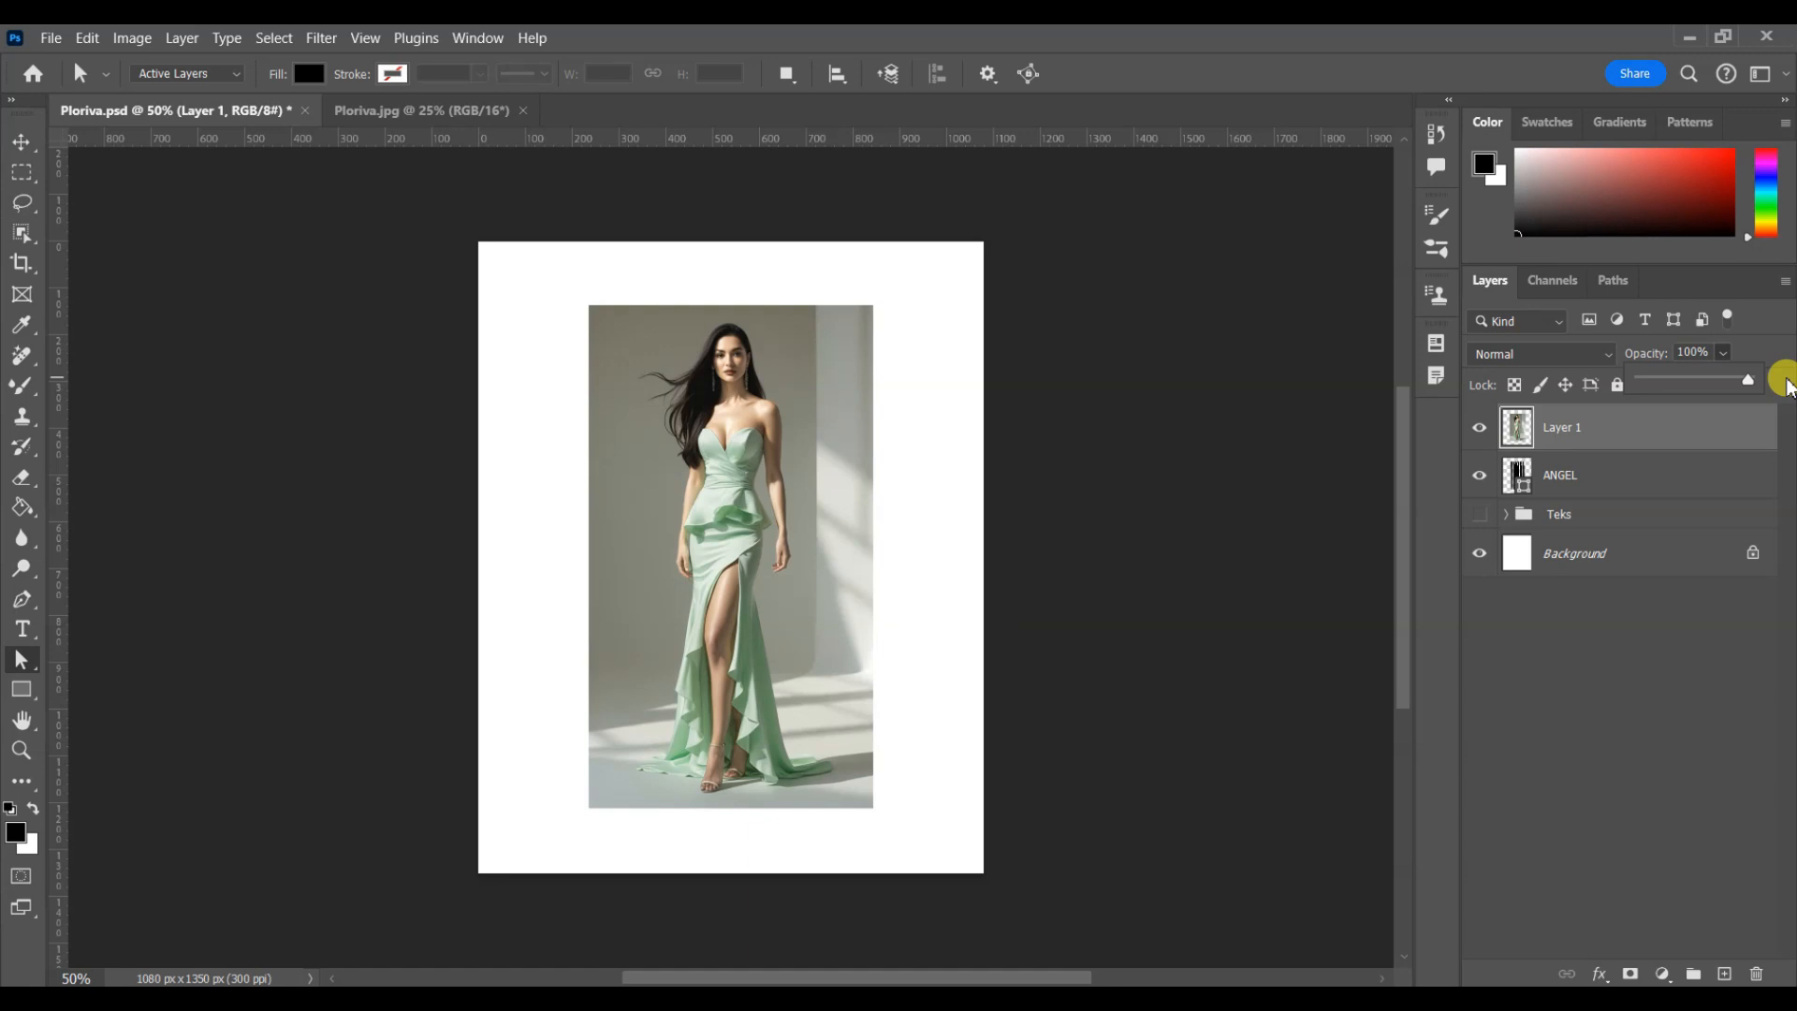
click(1647, 682)
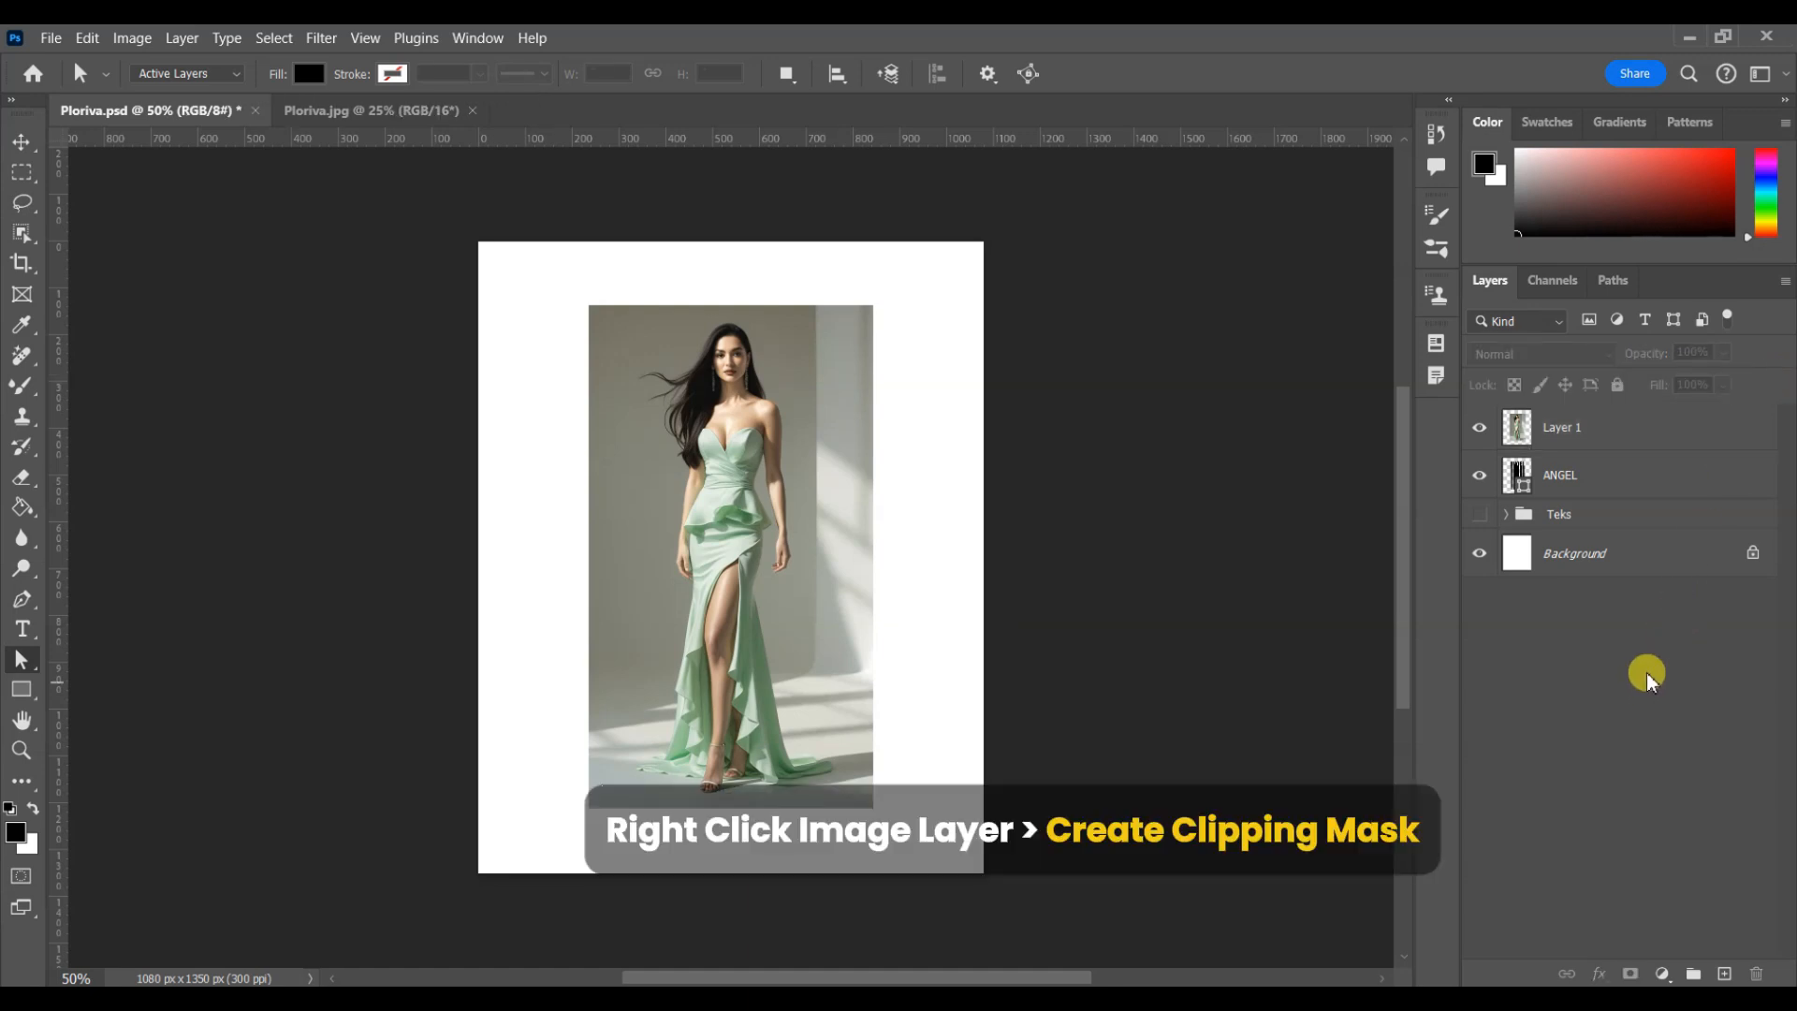
Clip the photo on Layer 1 to the ANGEL shape with a clipping mask
click(1655, 435)
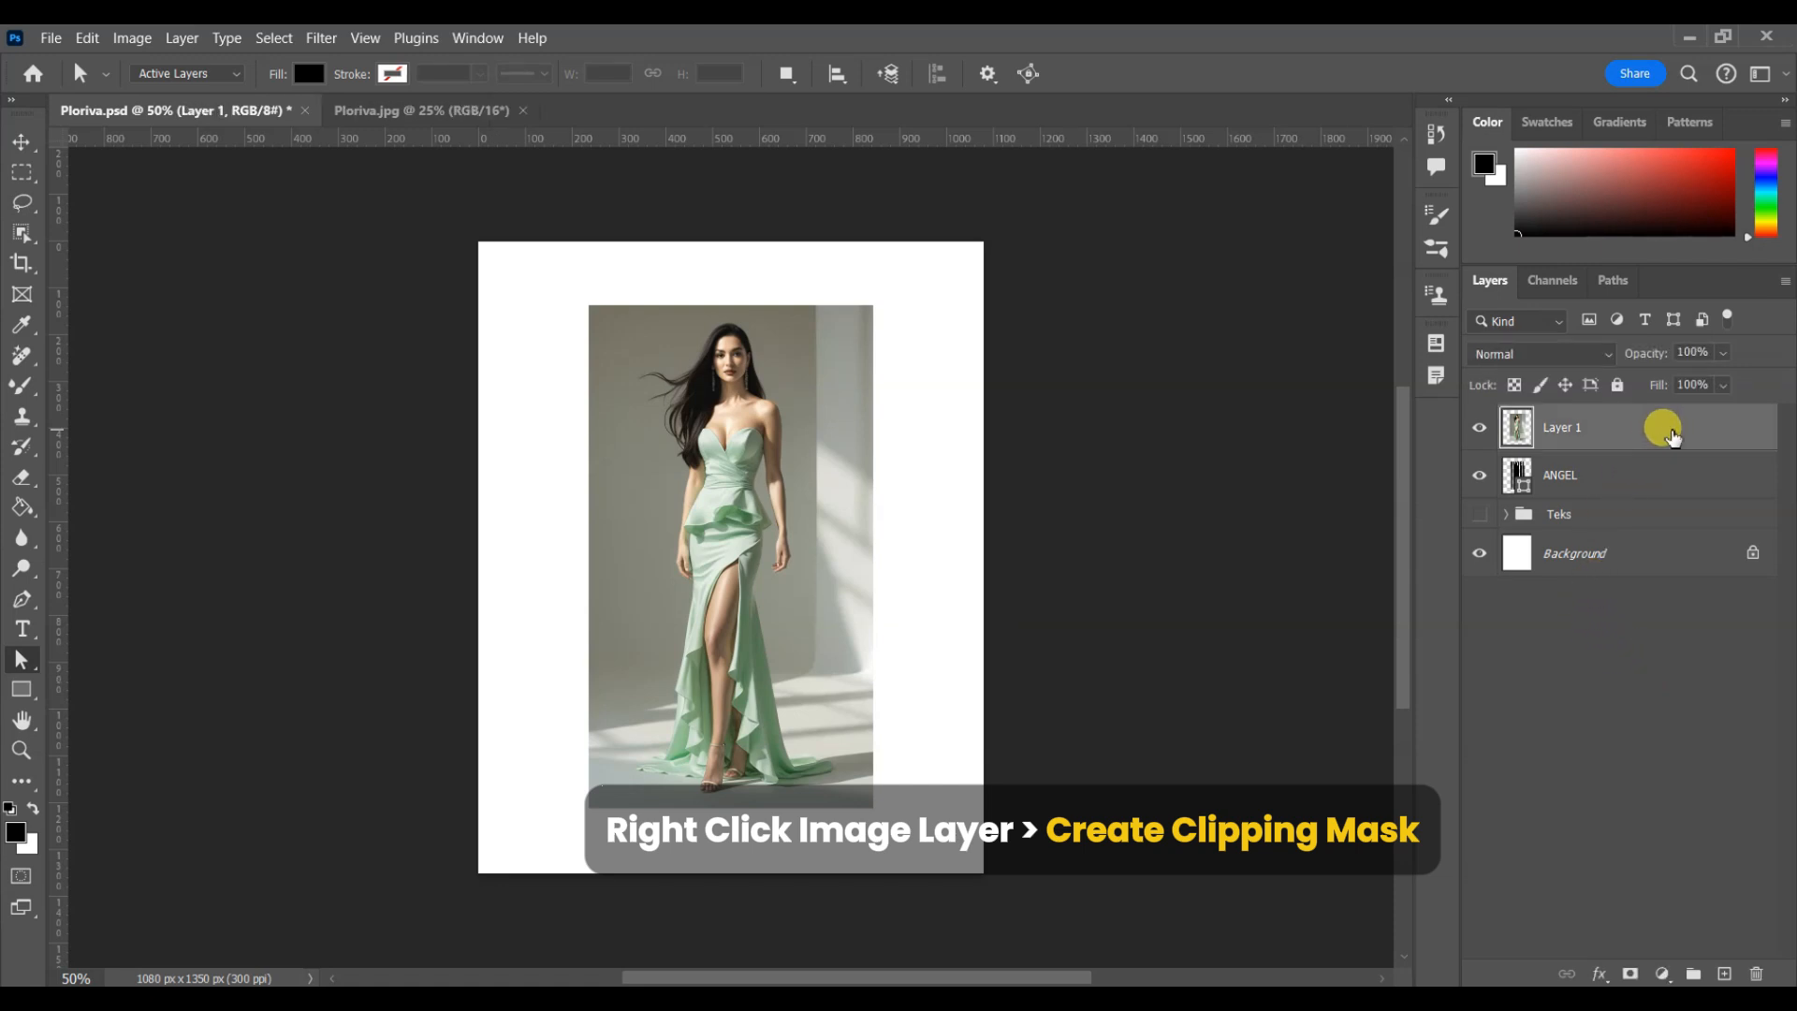
right_click(1692, 436)
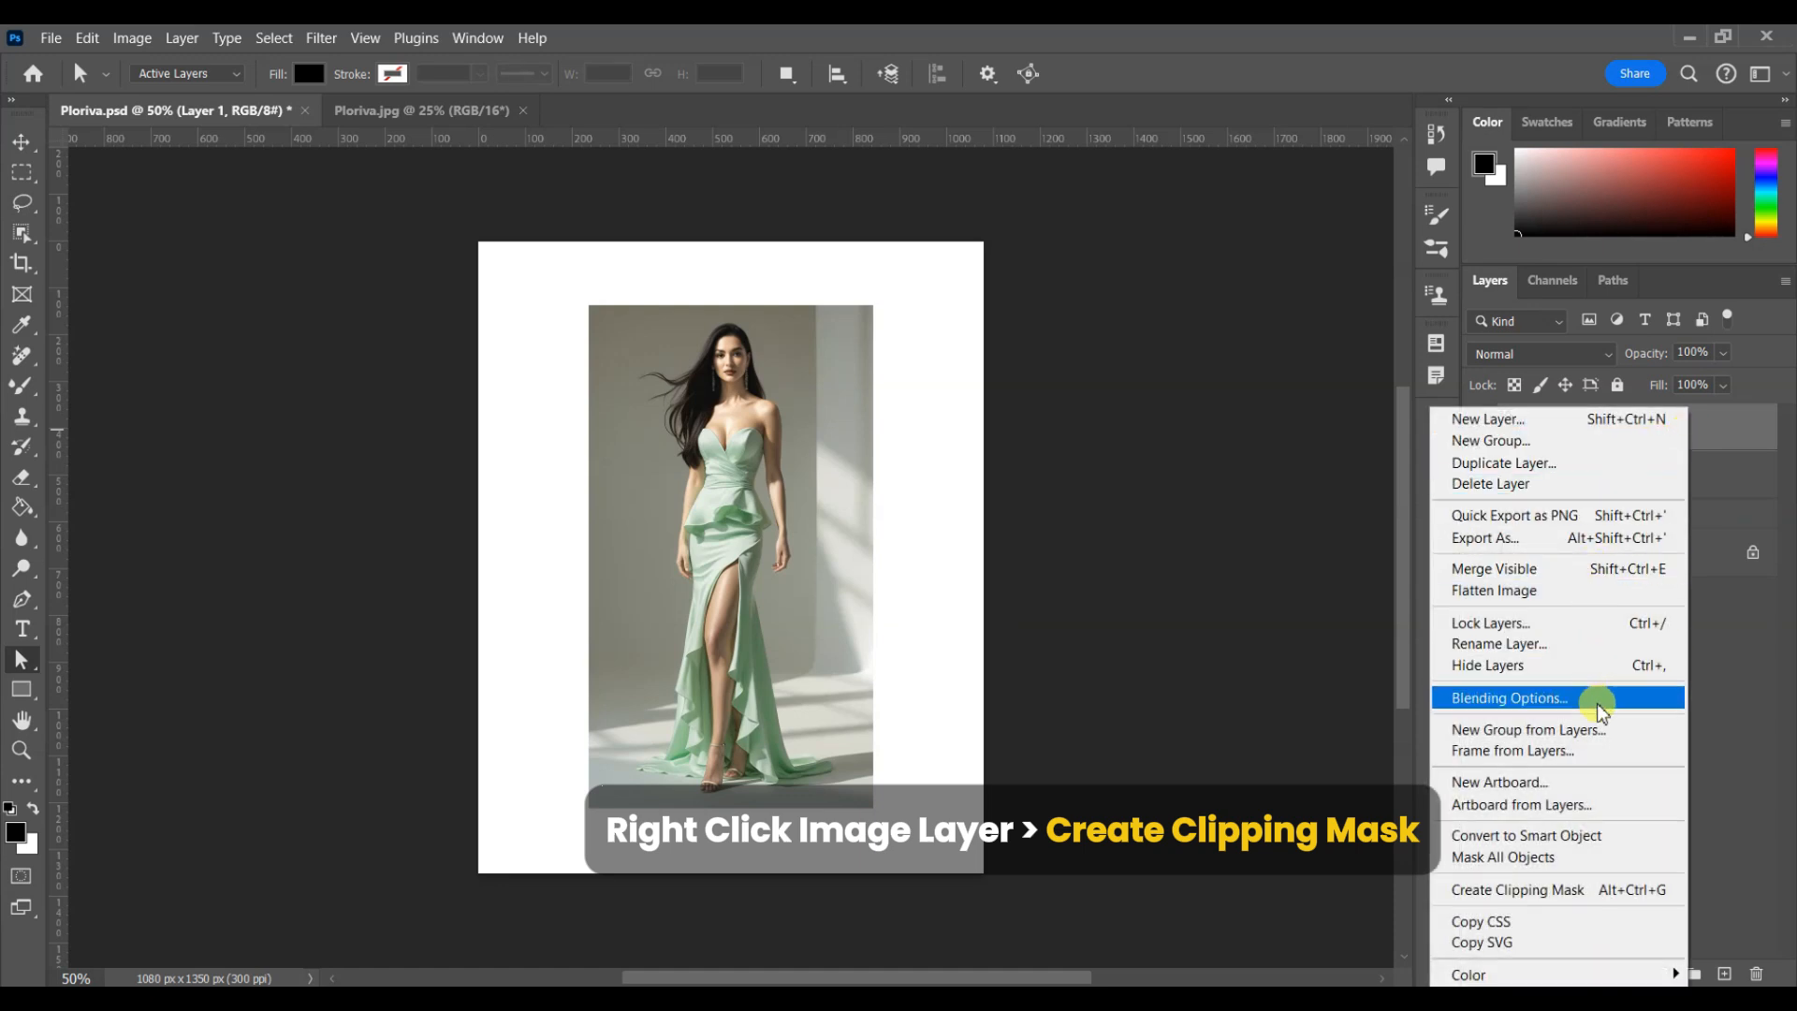
click(1674, 891)
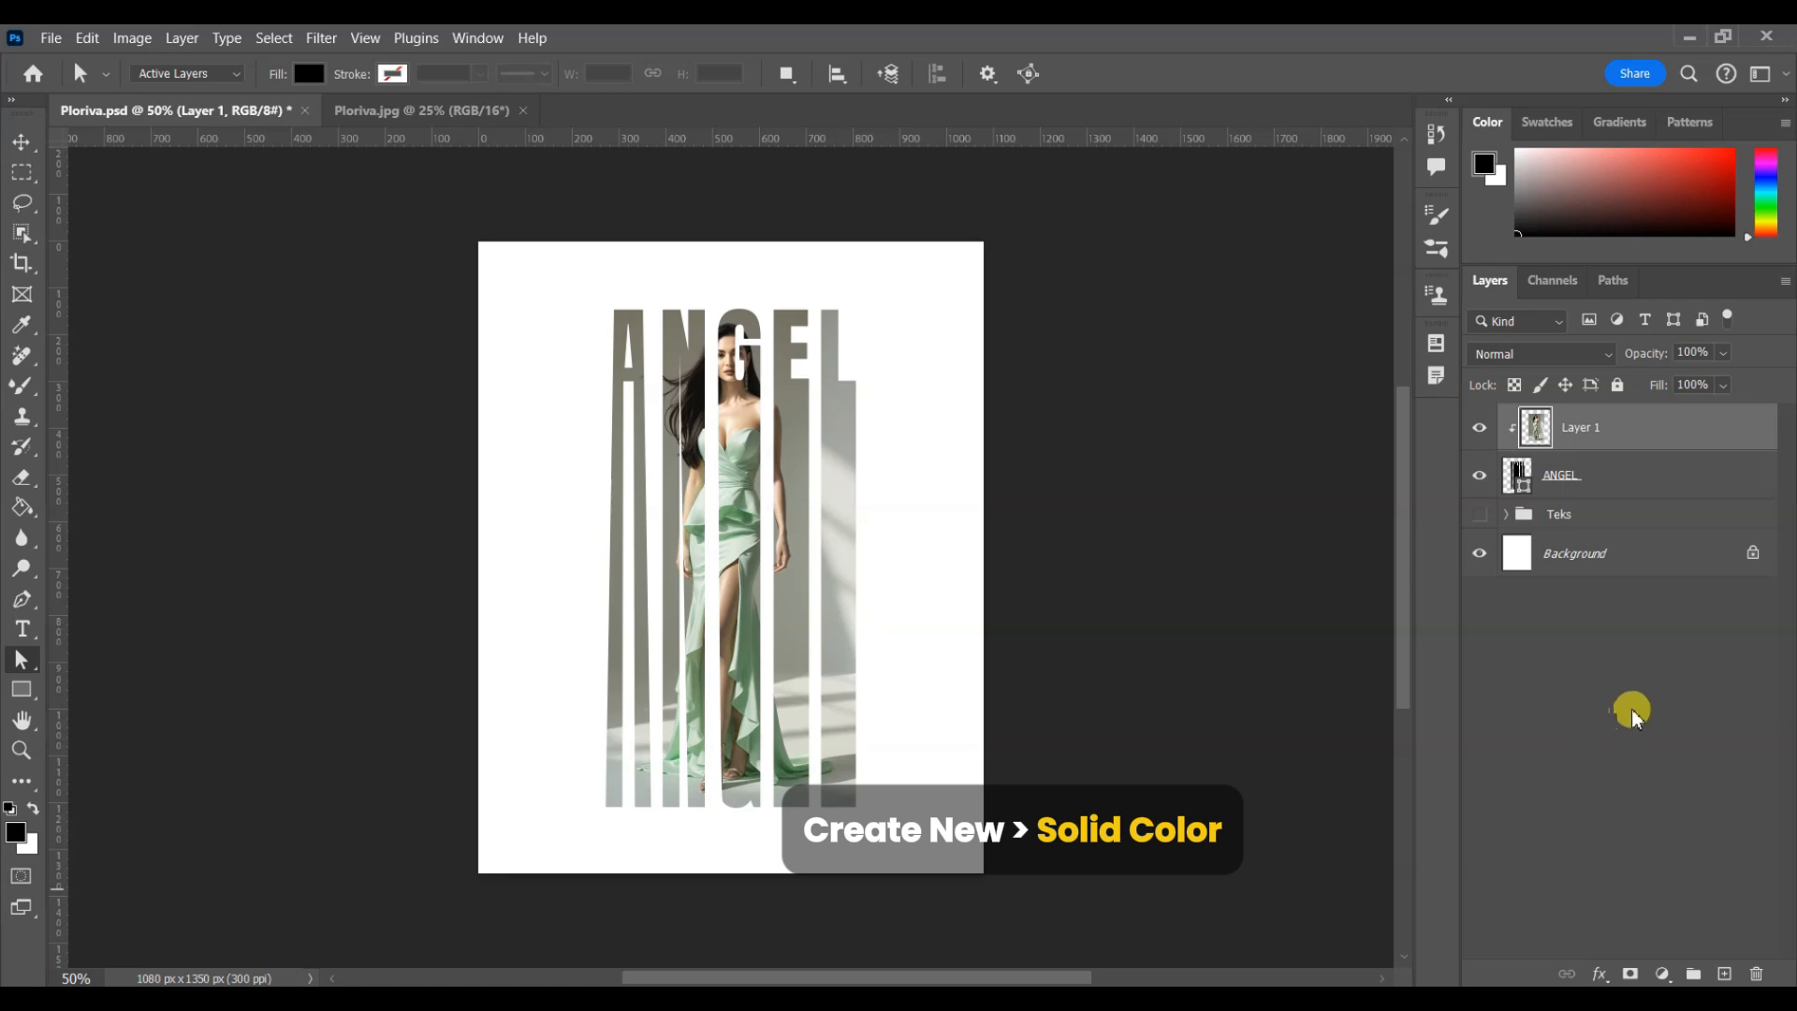
Add a Solid Color fill layer above the Background, using the grey-green 838578 sampled from the photo's backdrop
click(1644, 557)
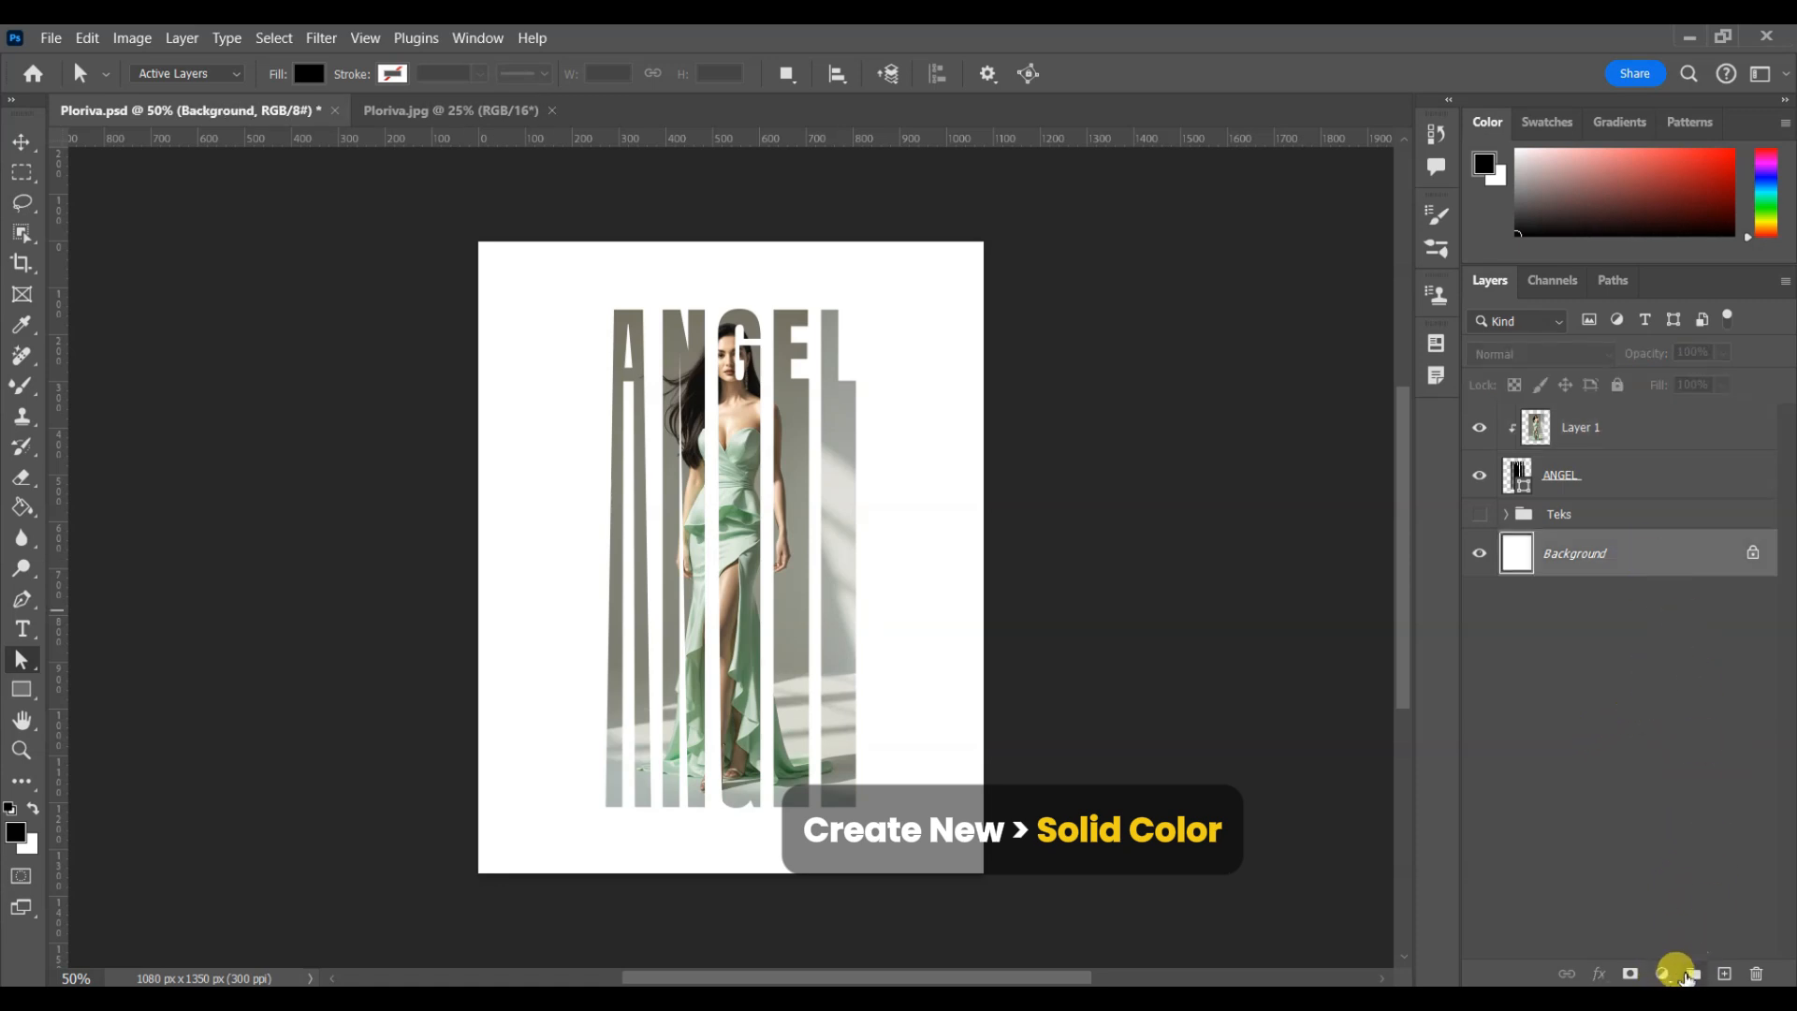
click(1662, 973)
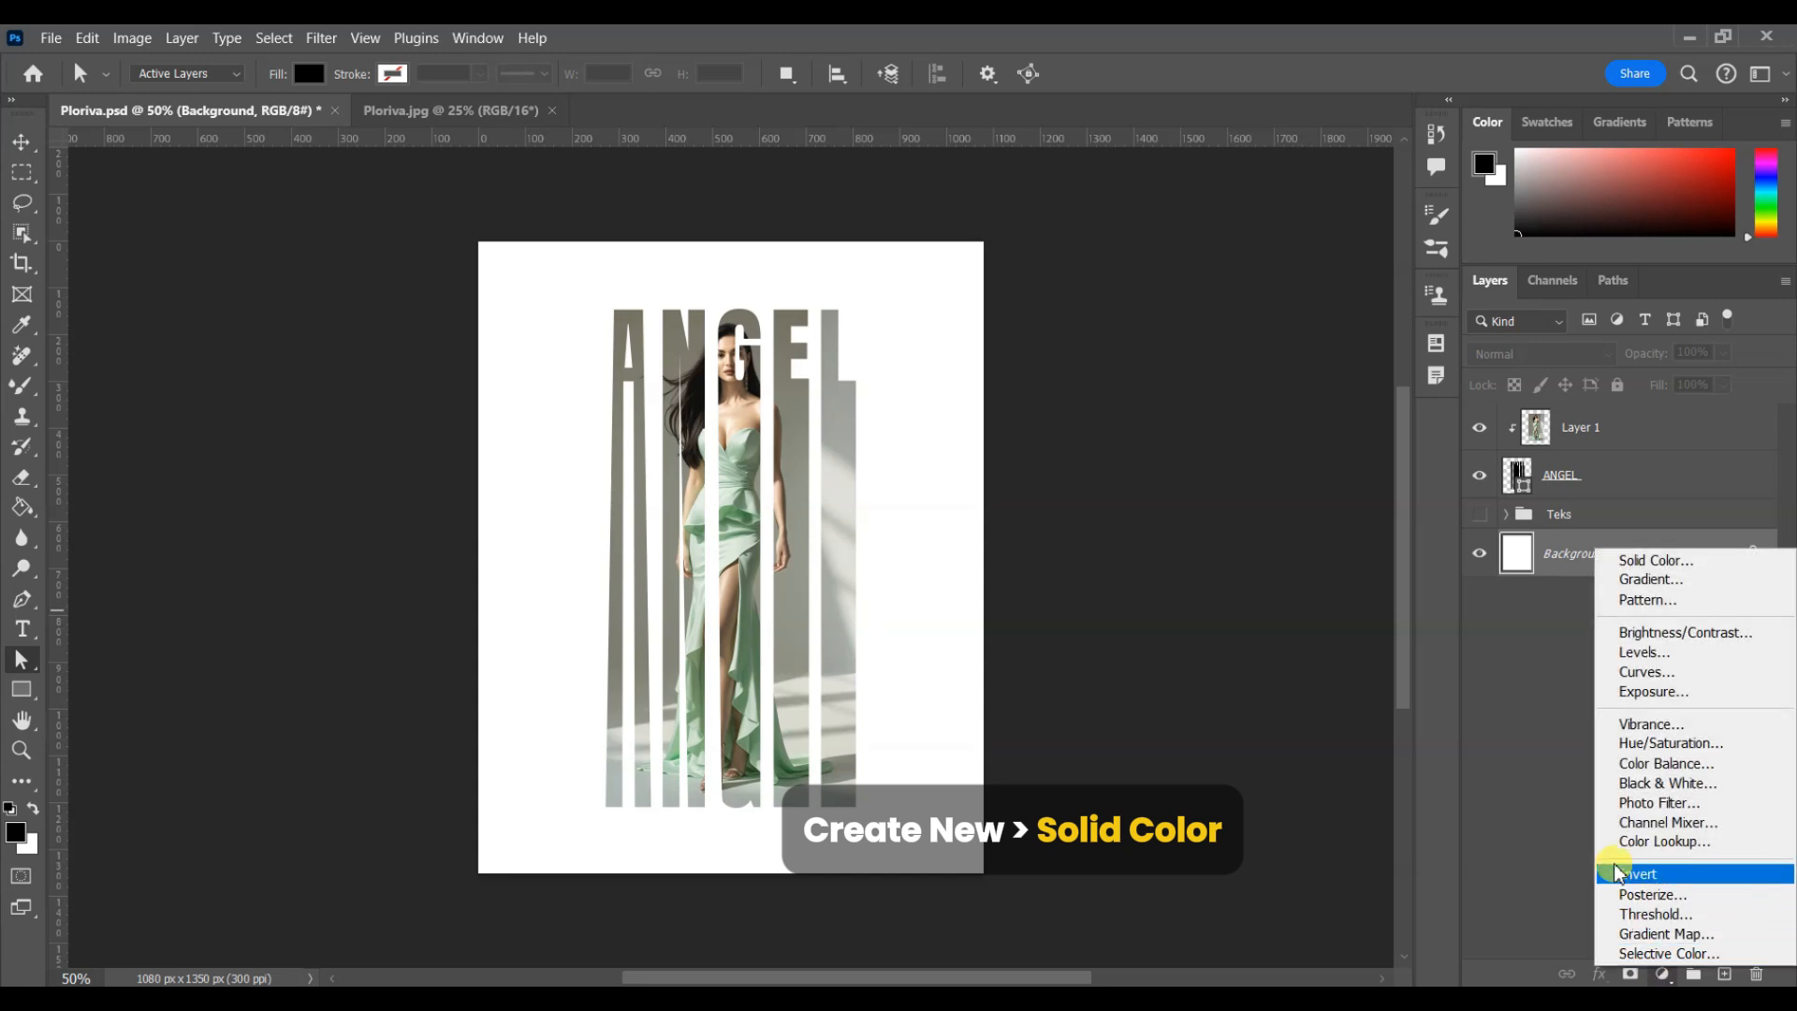
click(1715, 566)
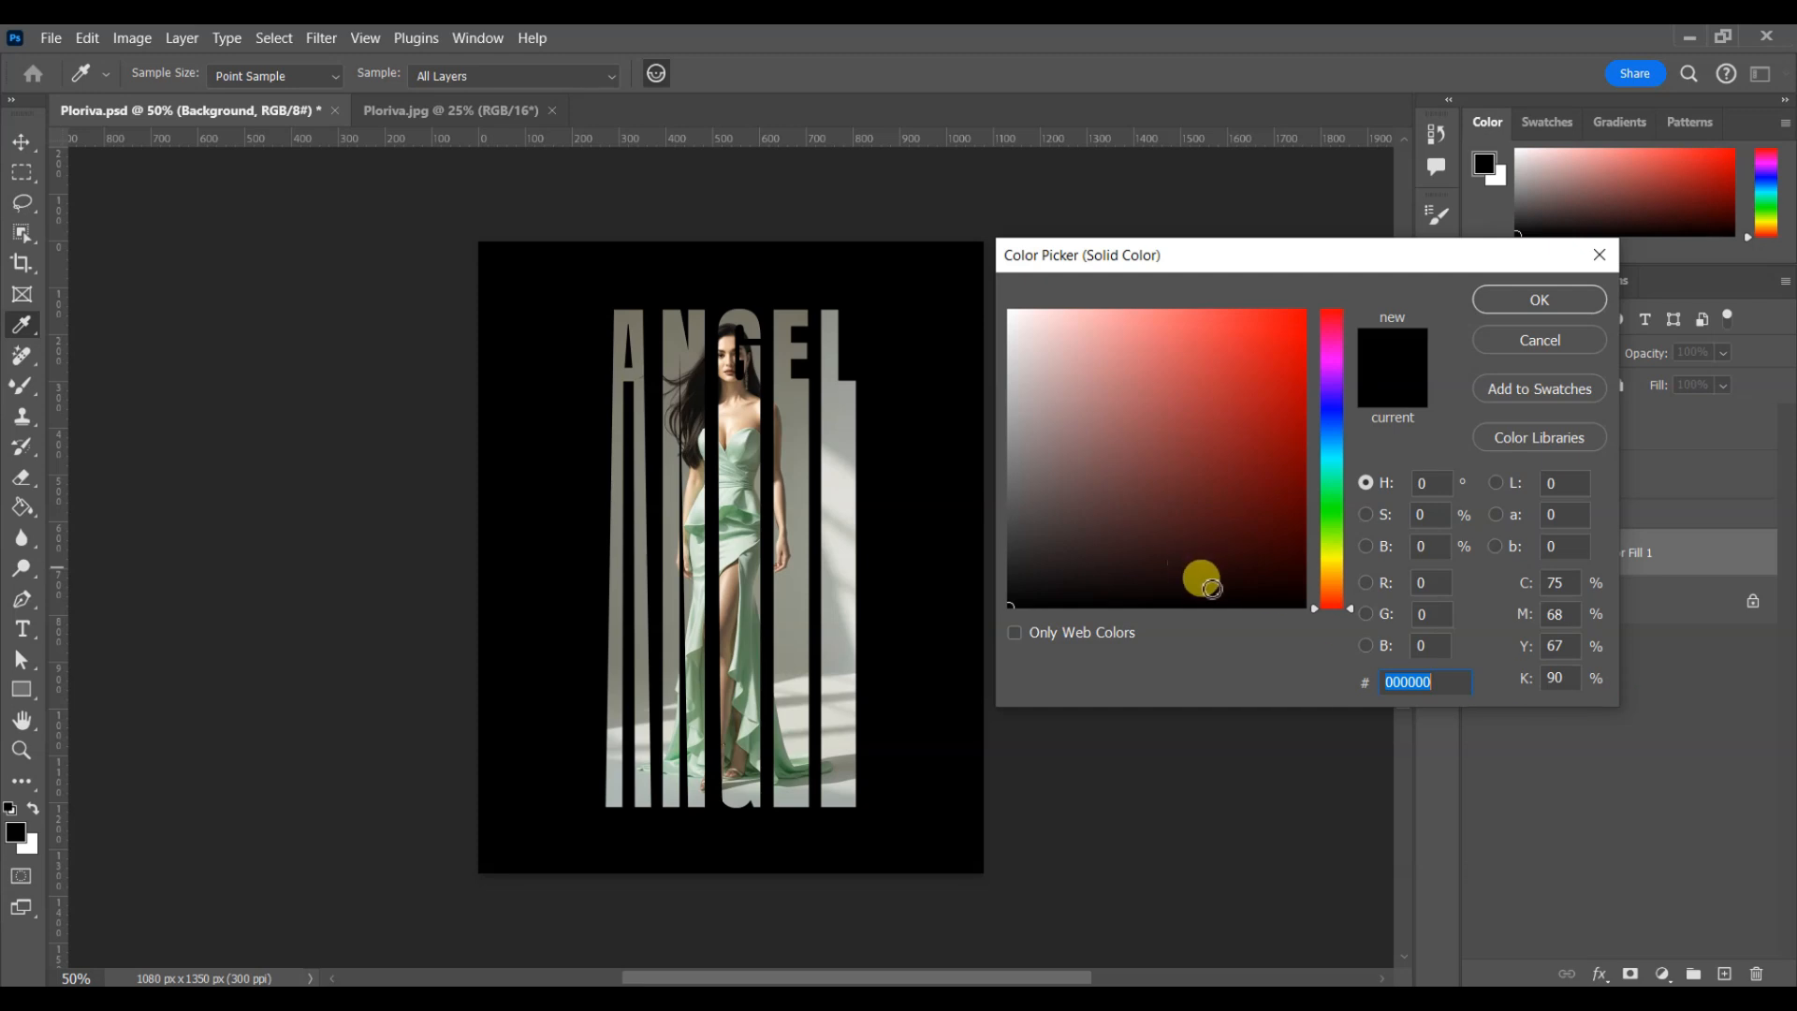
click(800, 426)
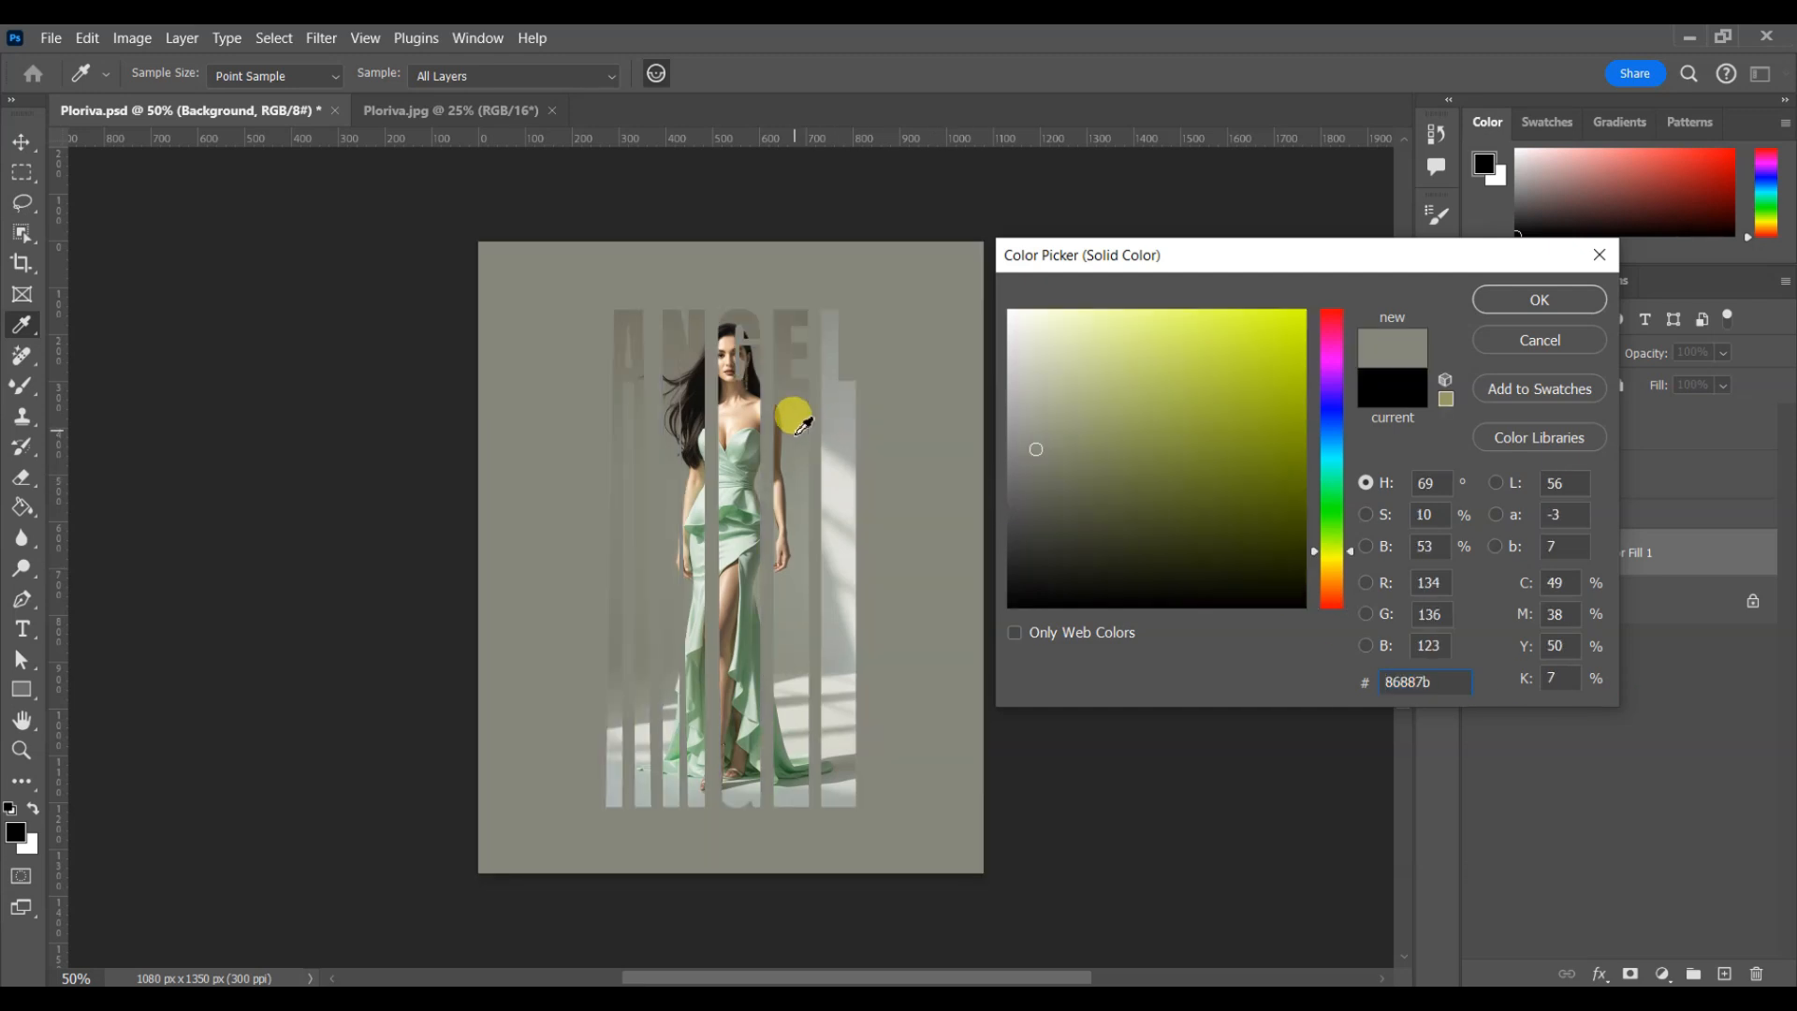
click(800, 426)
click(805, 456)
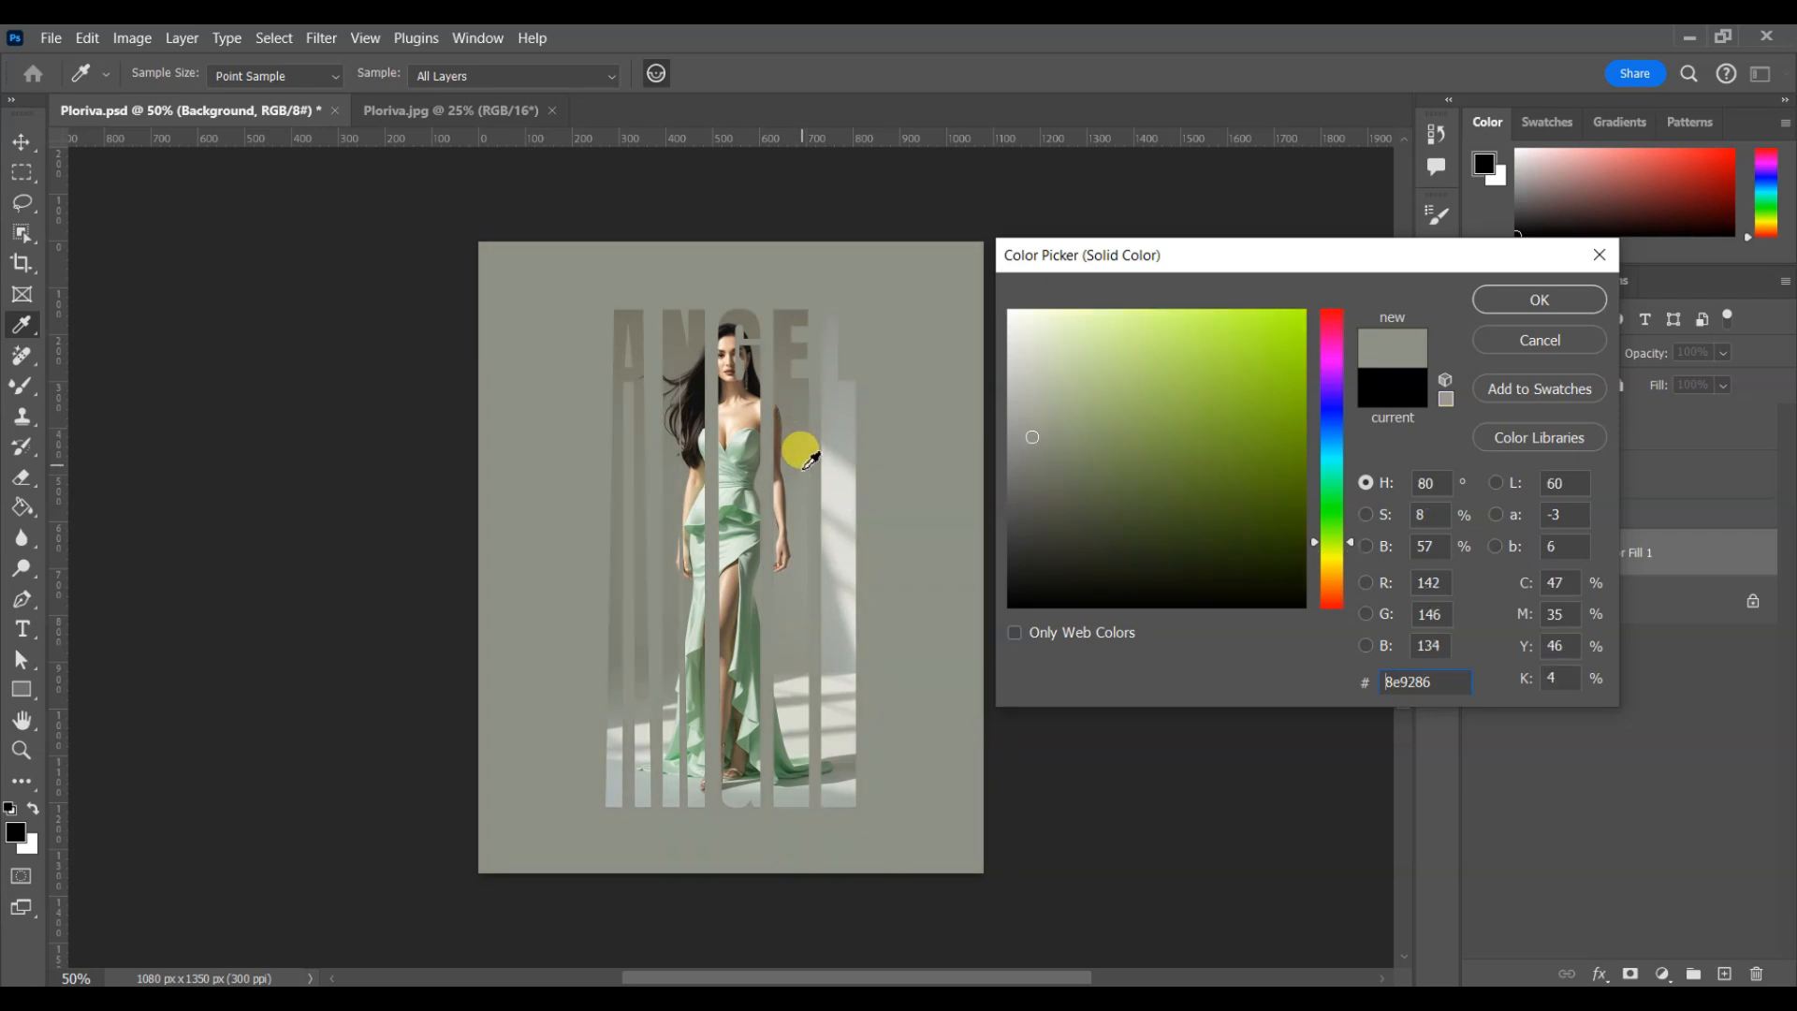
drag(805, 457, 801, 413)
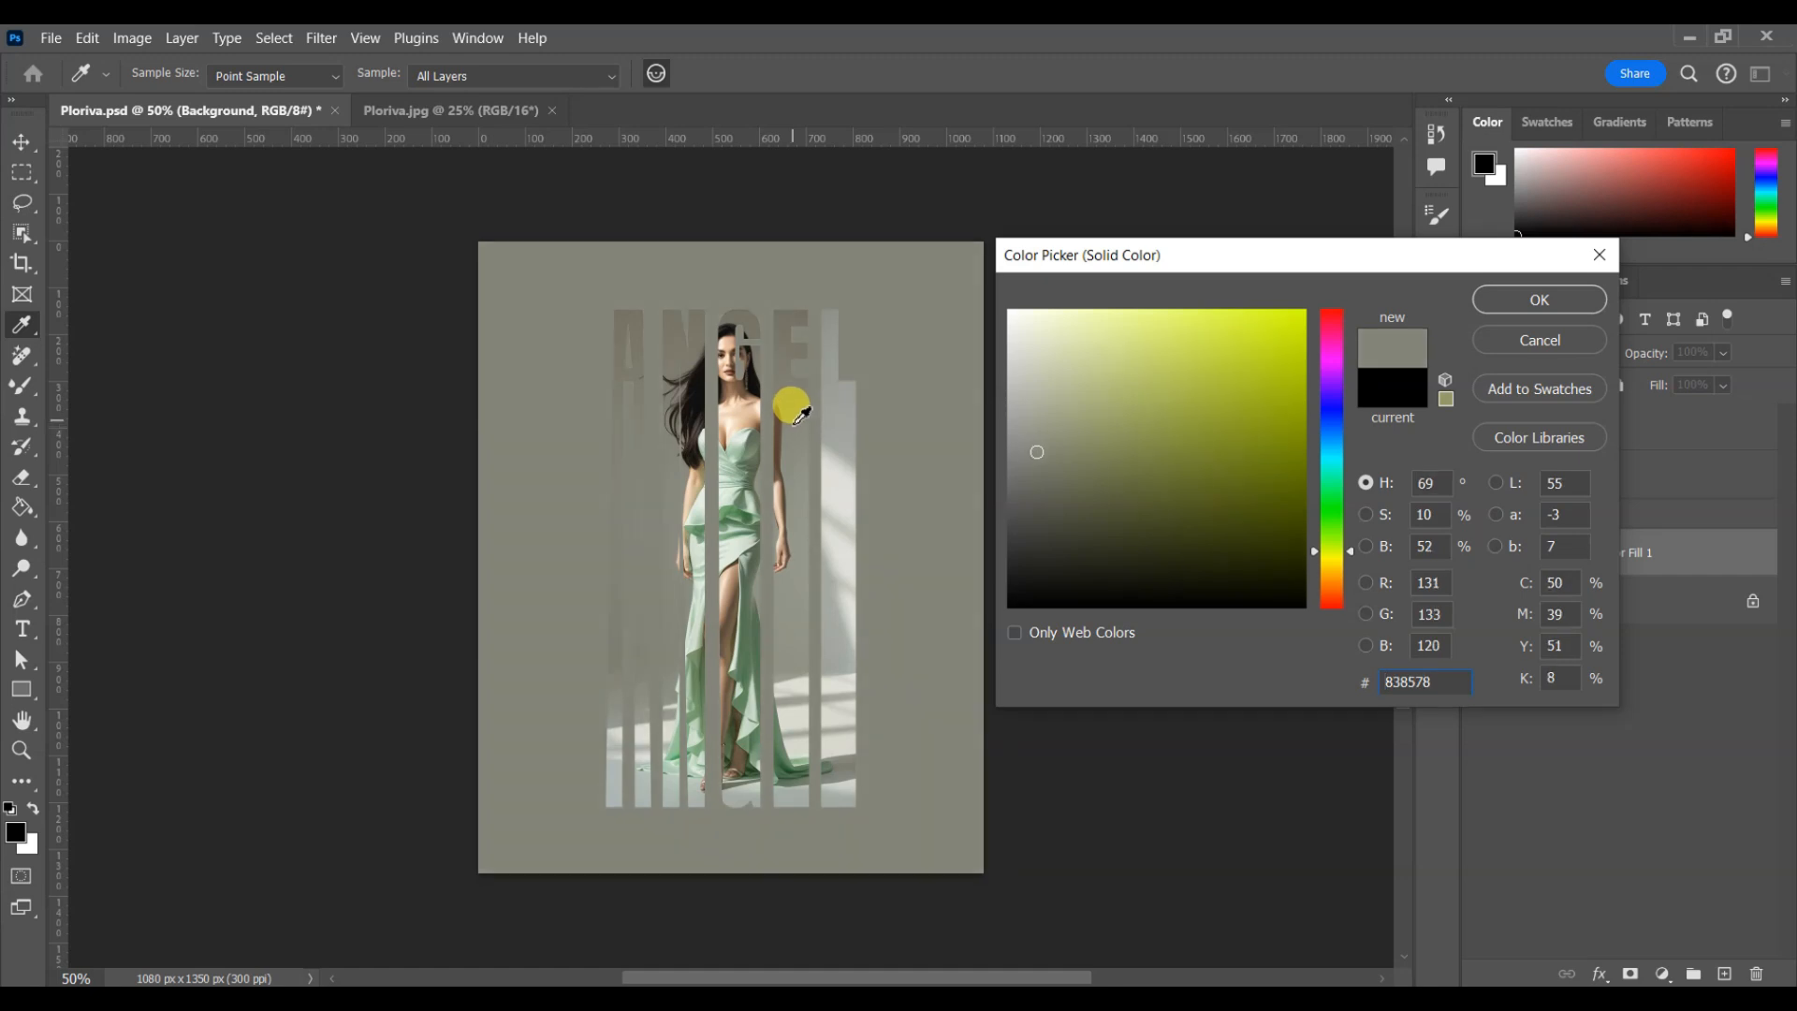
click(1537, 298)
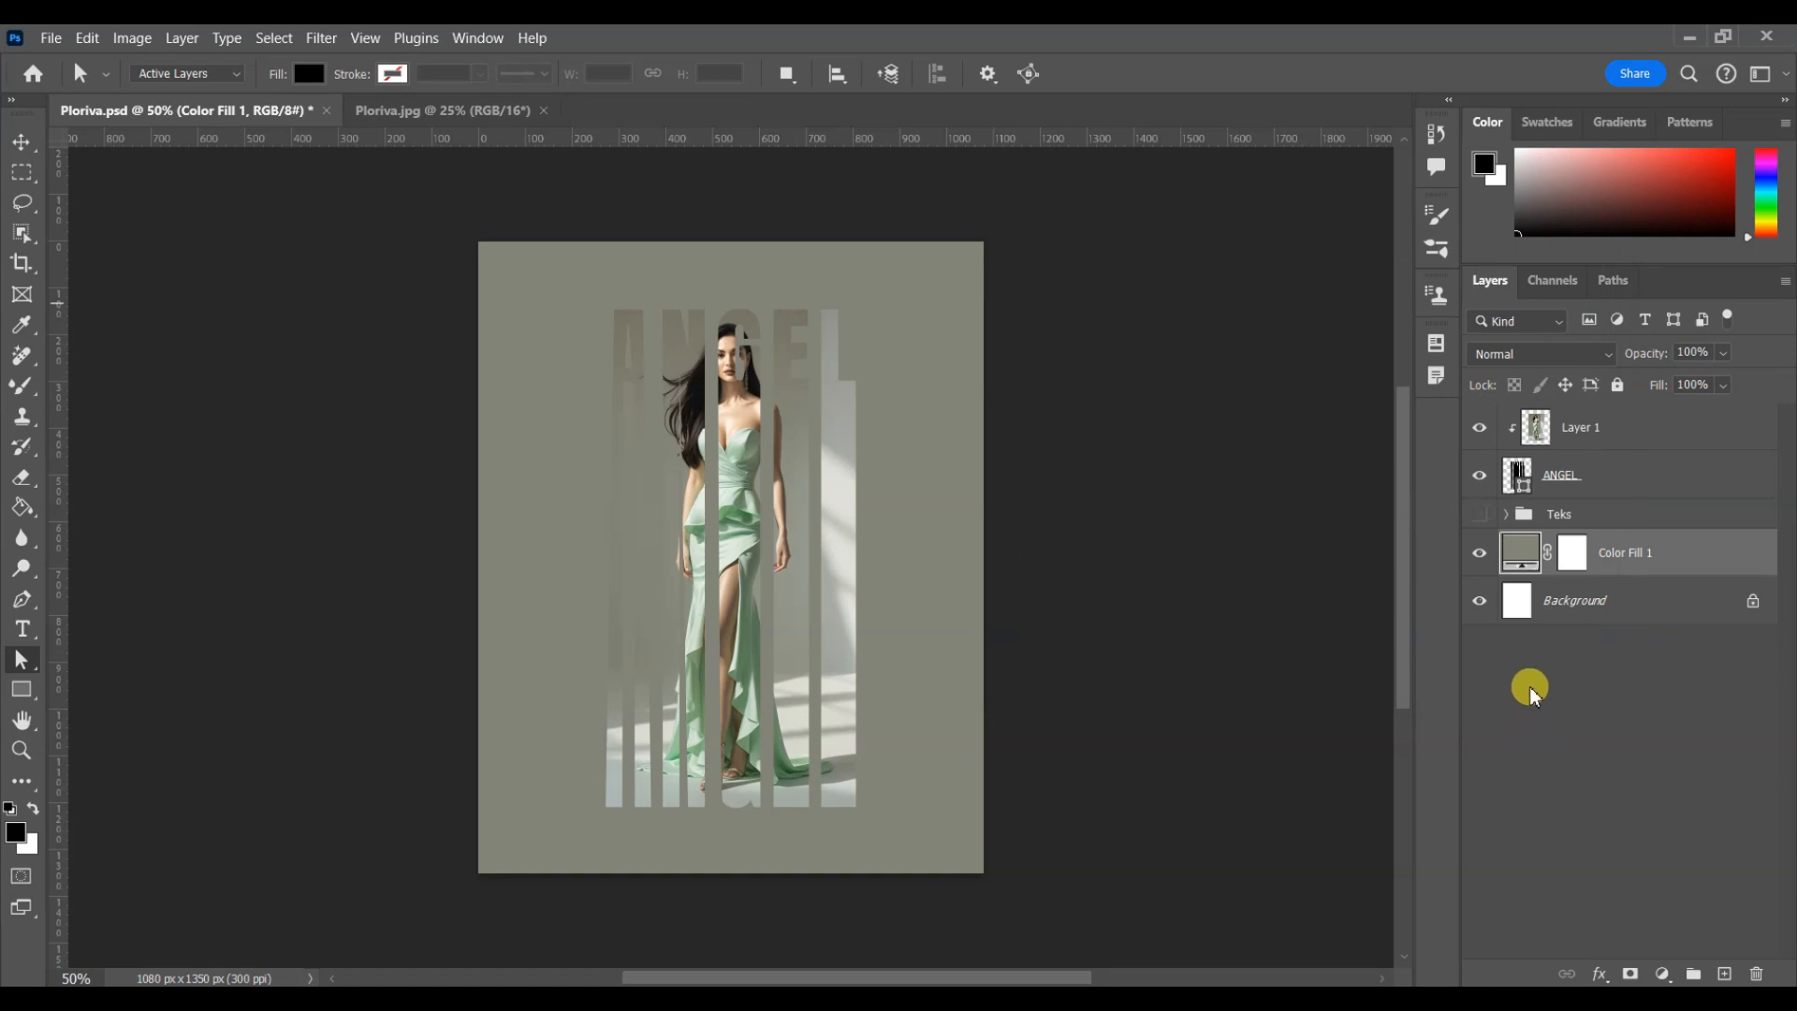
Add a white 4 px Stroke layer style, positioned Center at 100% opacity, to the ANGEL shape layer
click(1673, 483)
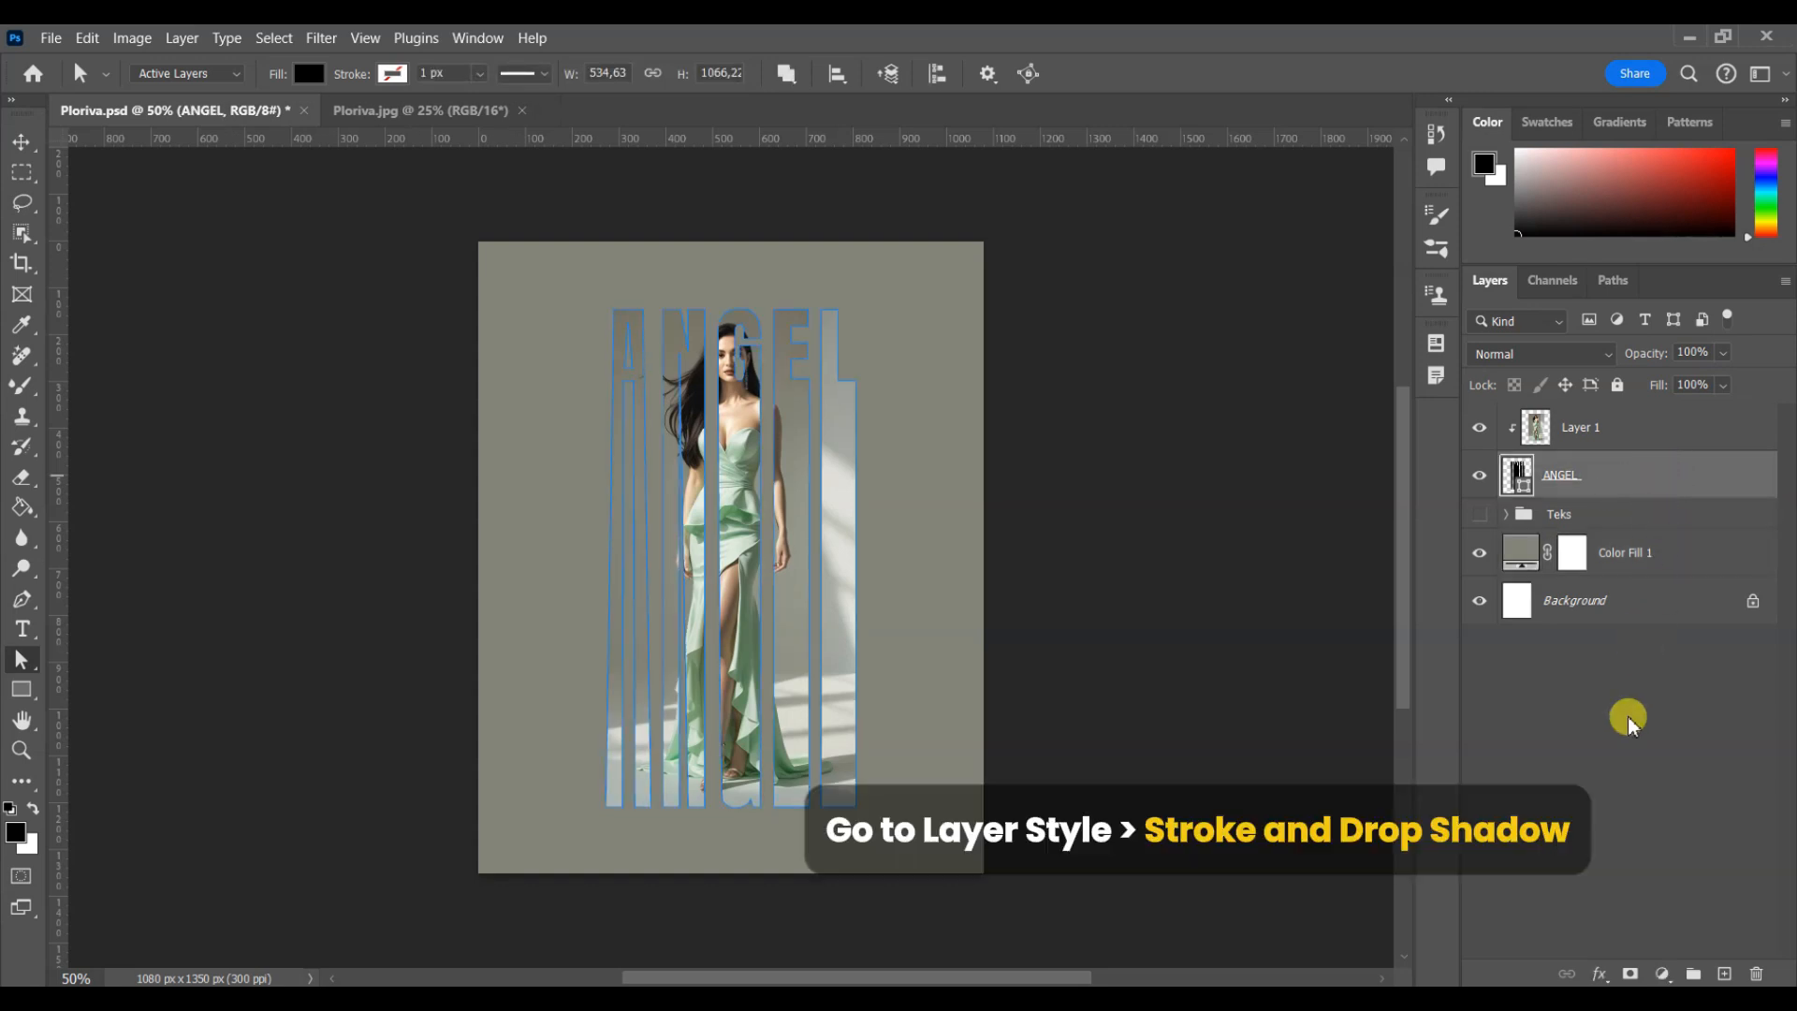
click(1600, 973)
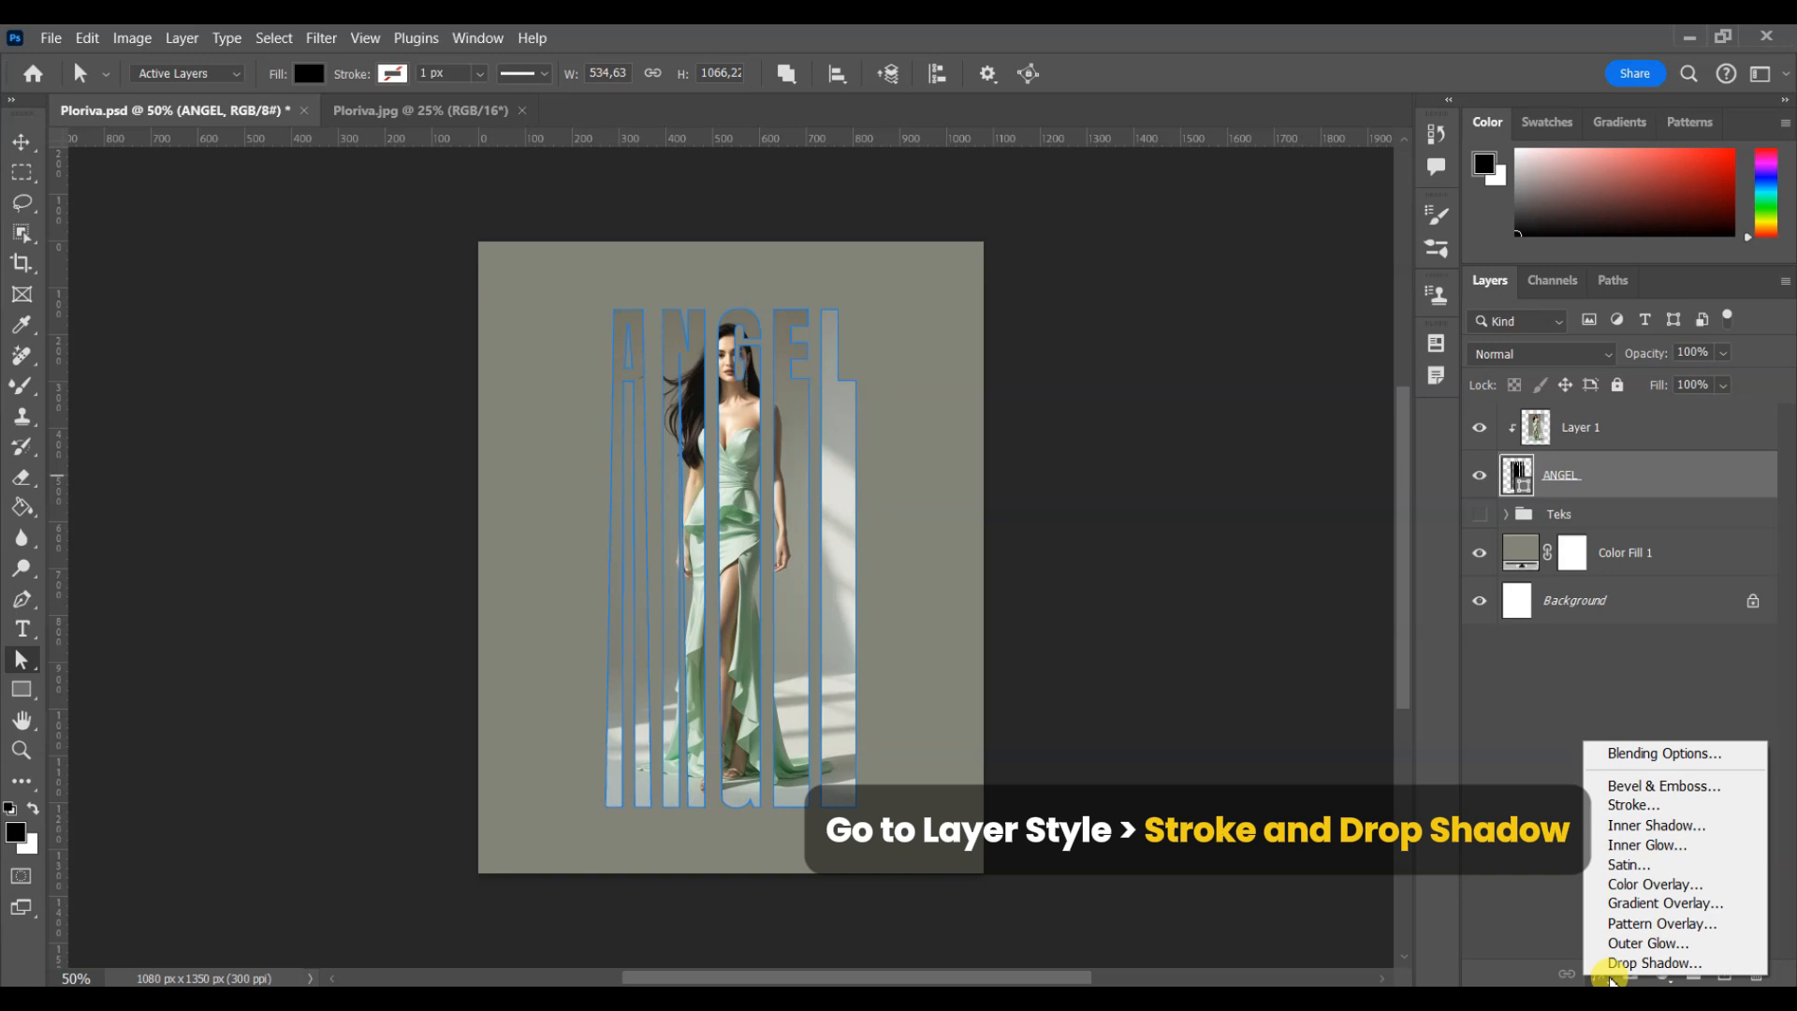
click(1684, 806)
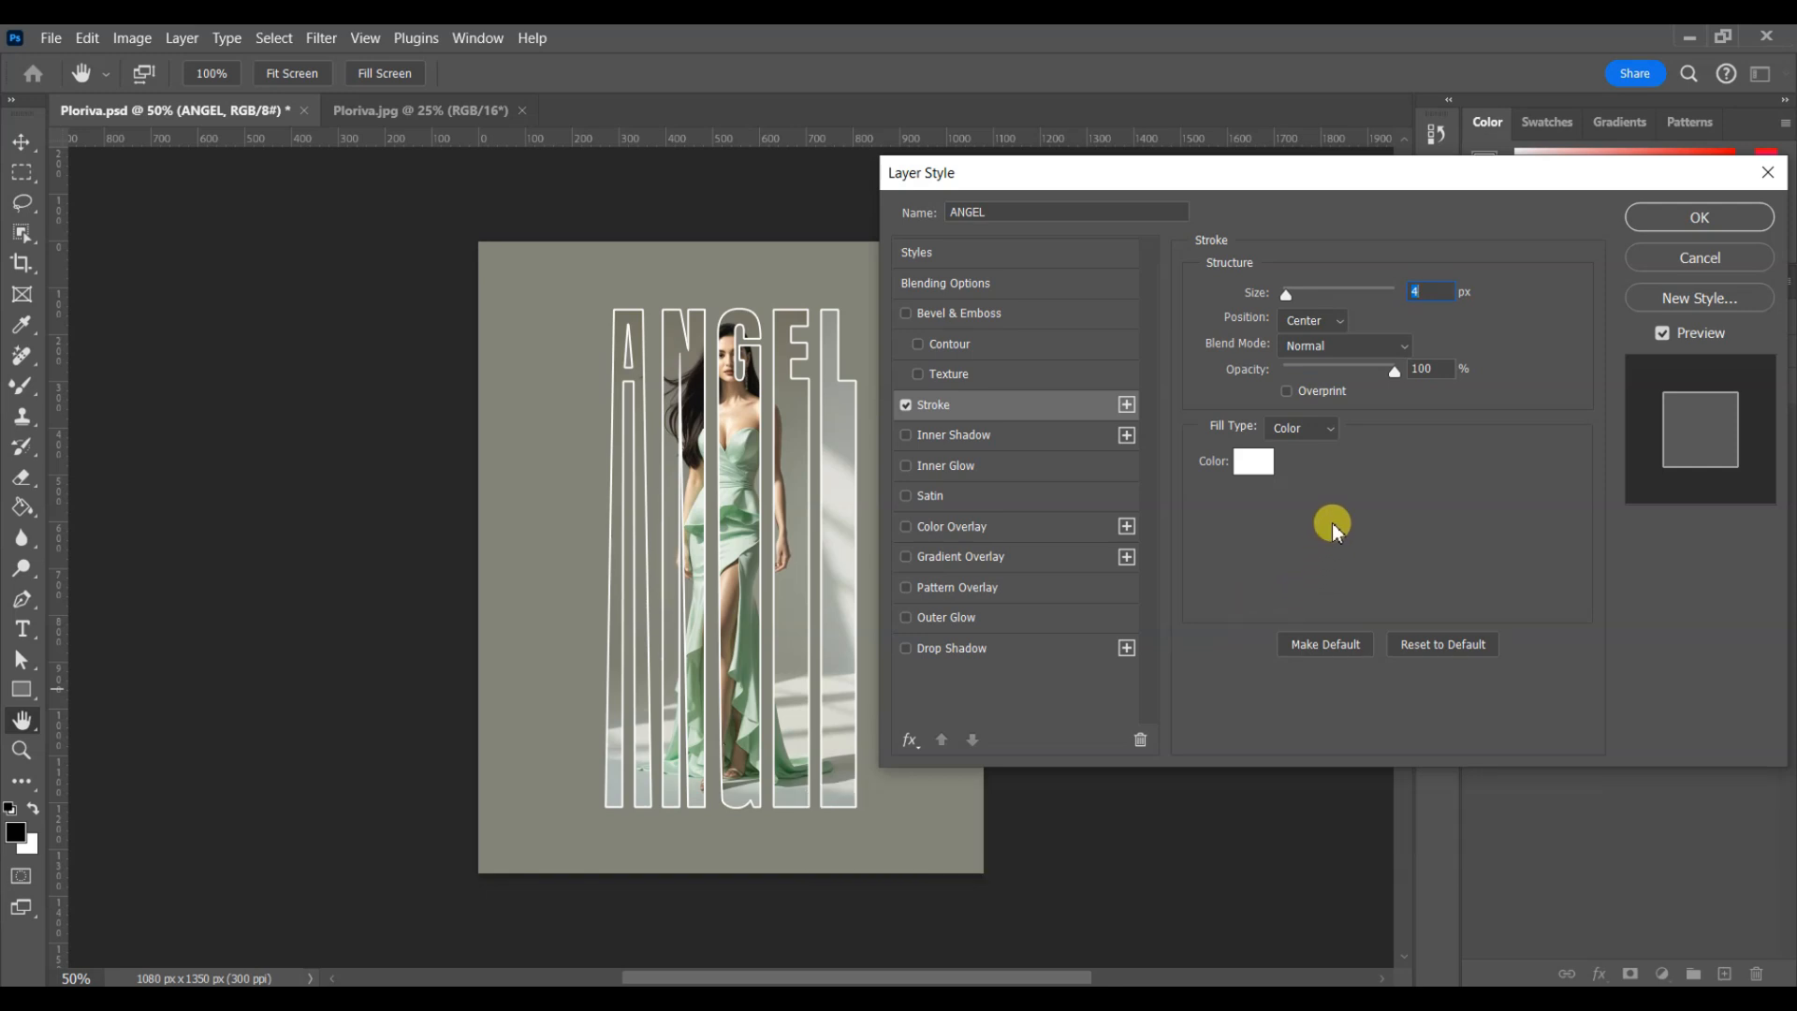
click(1334, 329)
click(1334, 329)
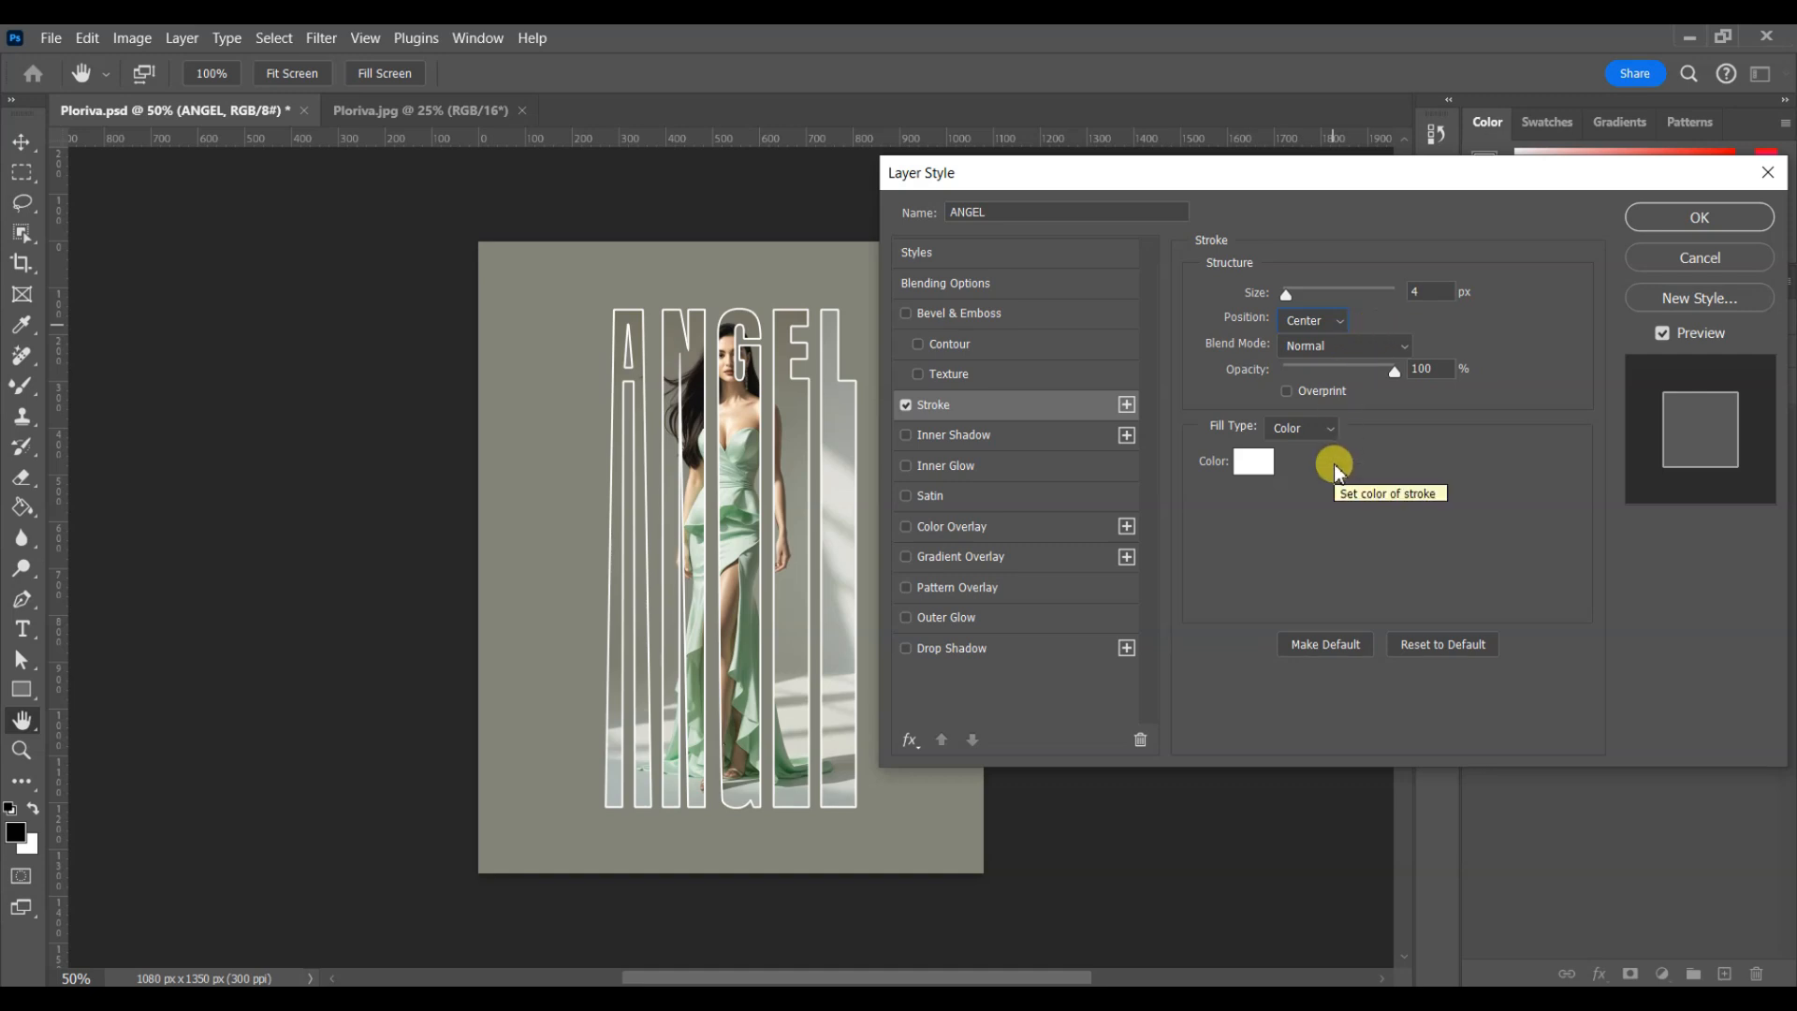
Add a black Multiply Drop Shadow to the ANGEL layer with 30% opacity, 130° angle, 10 px distance, 30% spread and 5 px size
click(904, 648)
click(991, 650)
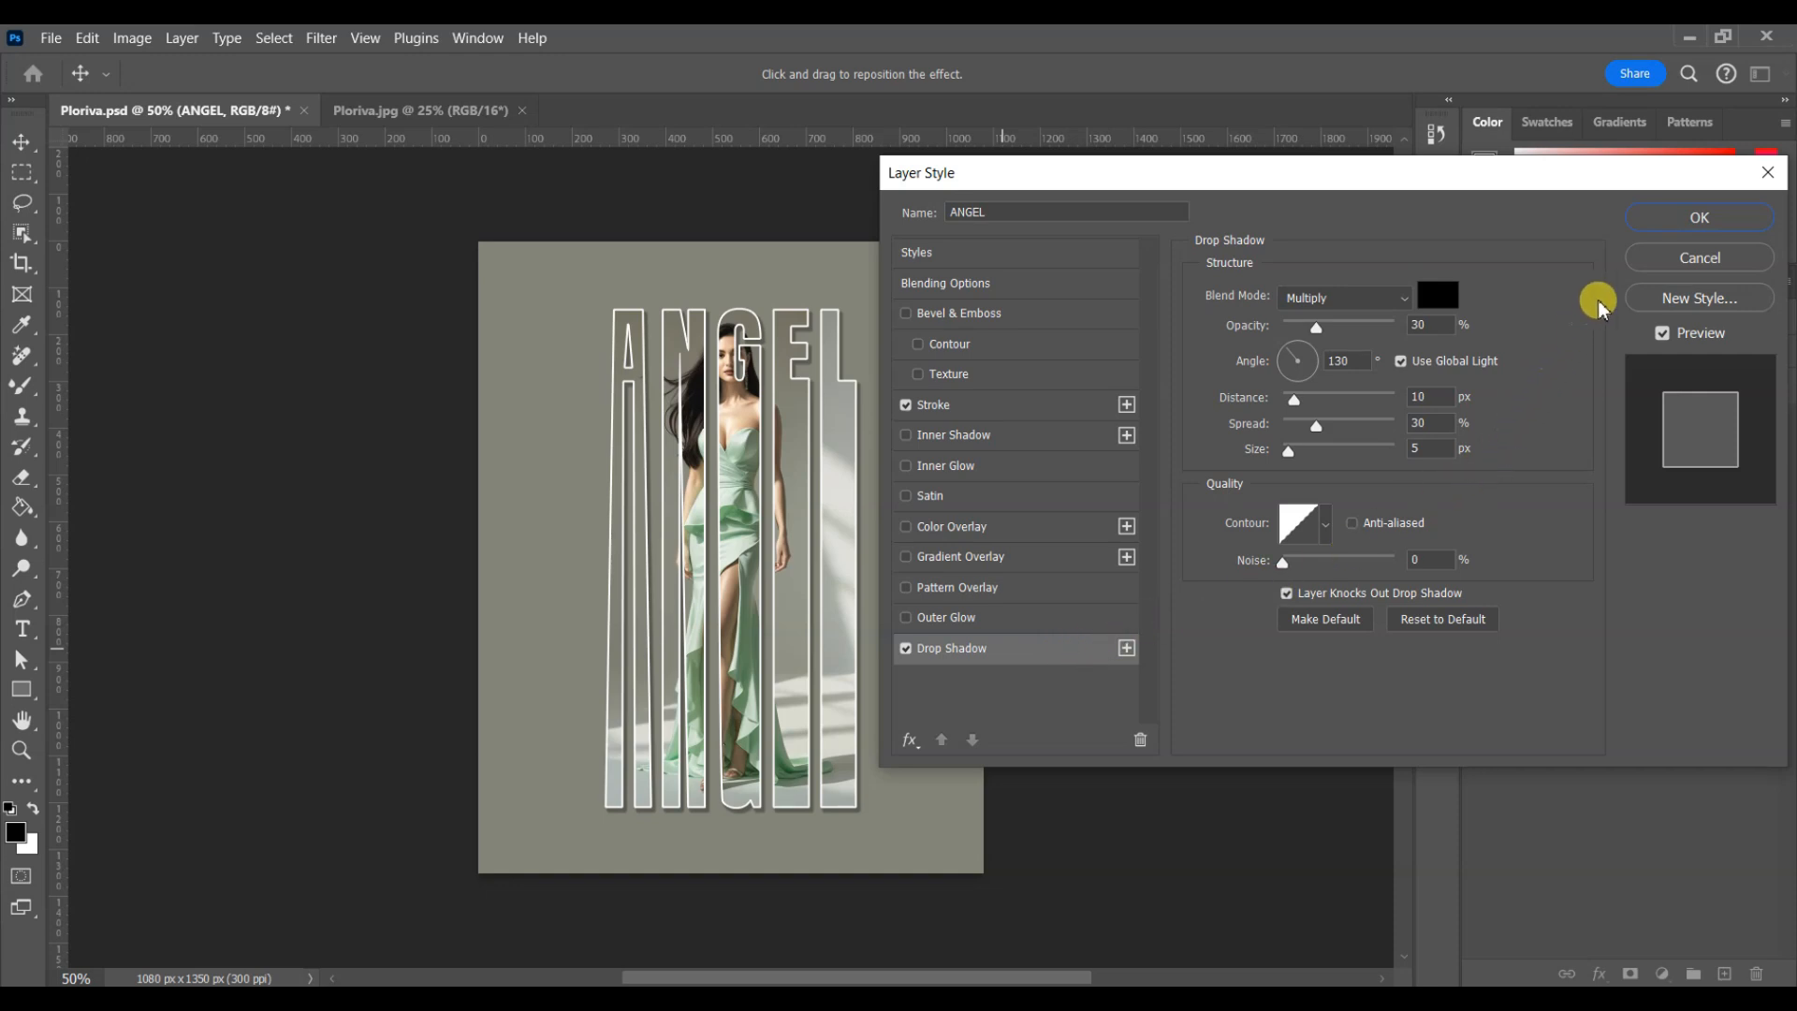
click(1675, 225)
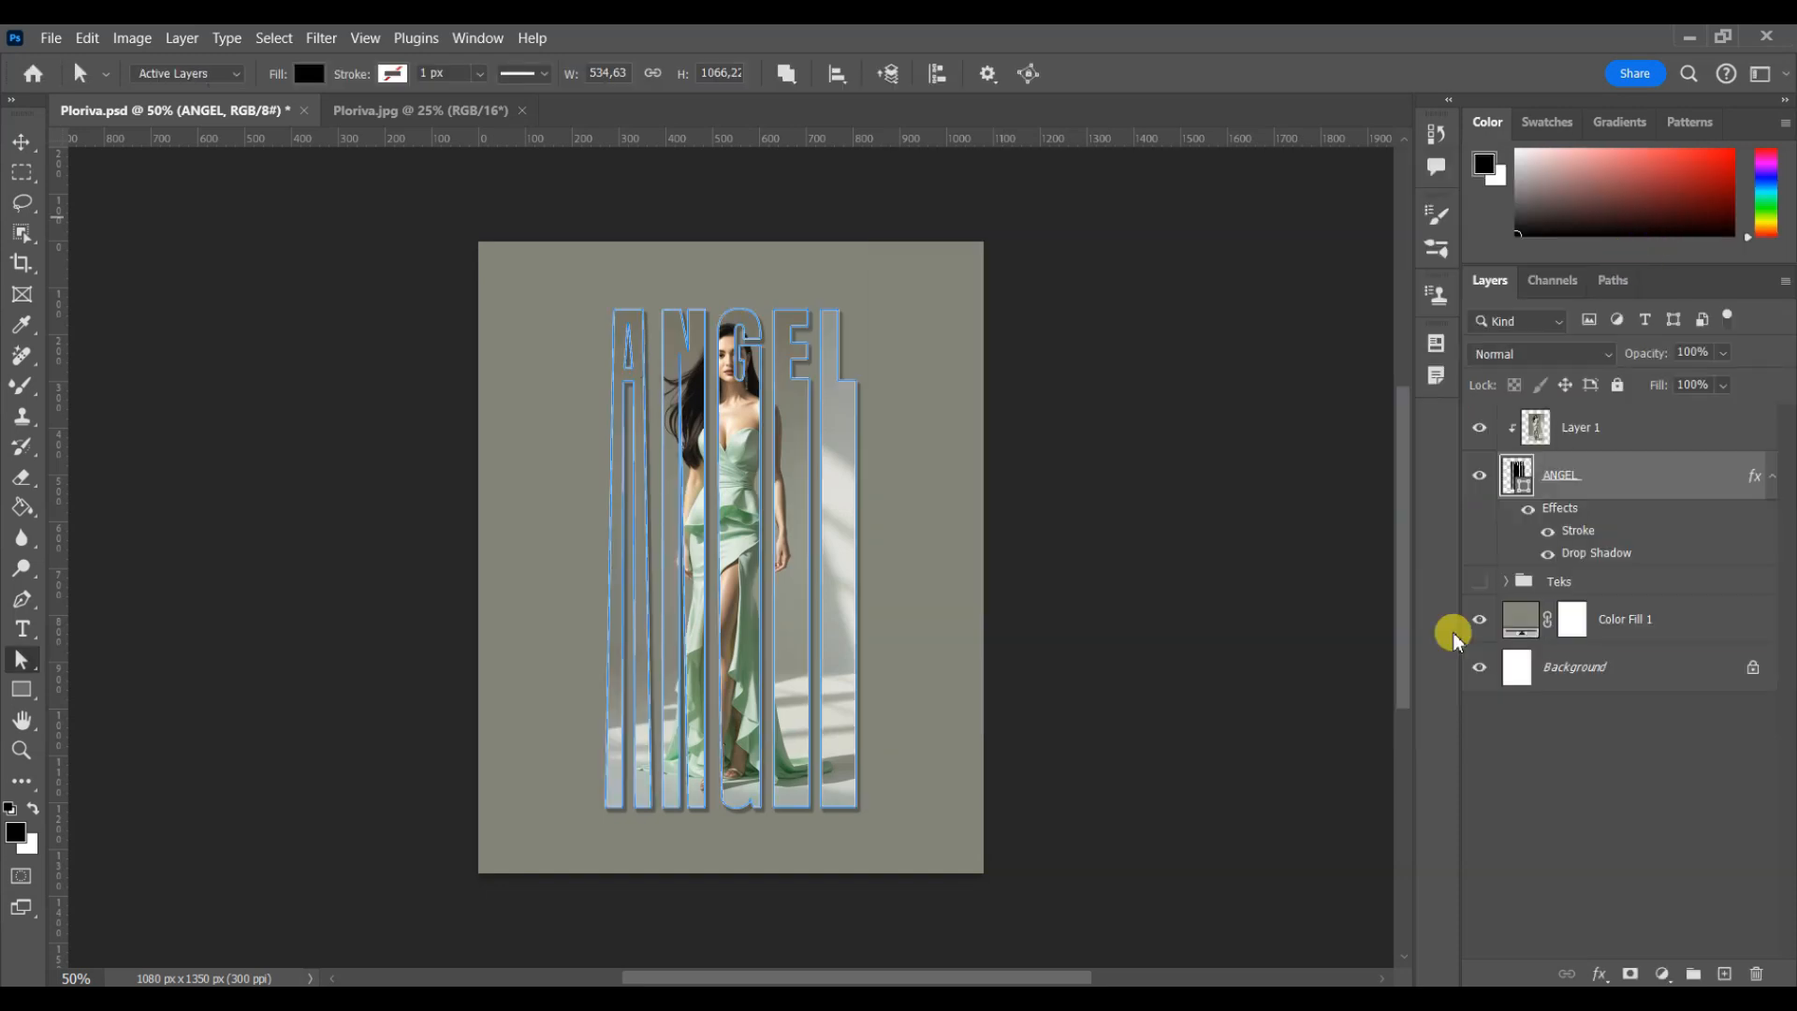
Deselect the ANGEL layer and make the hidden Teks group visible on the poster
click(1516, 717)
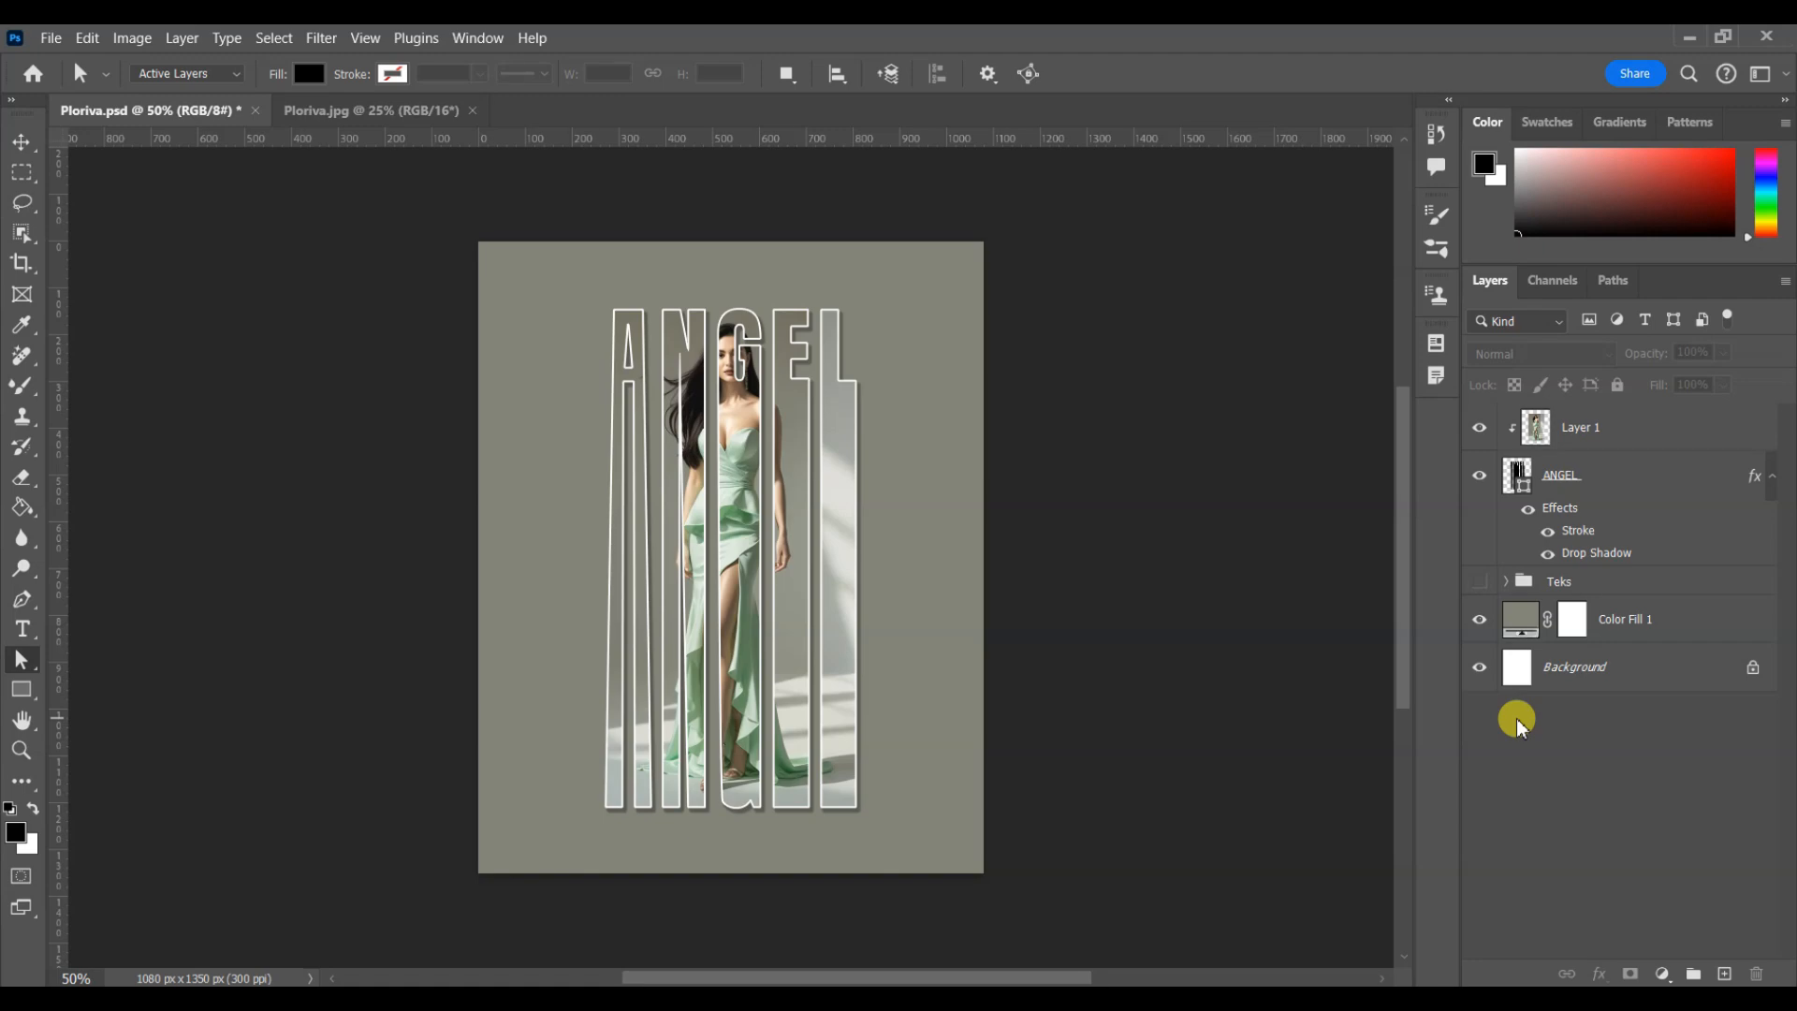
click(1479, 582)
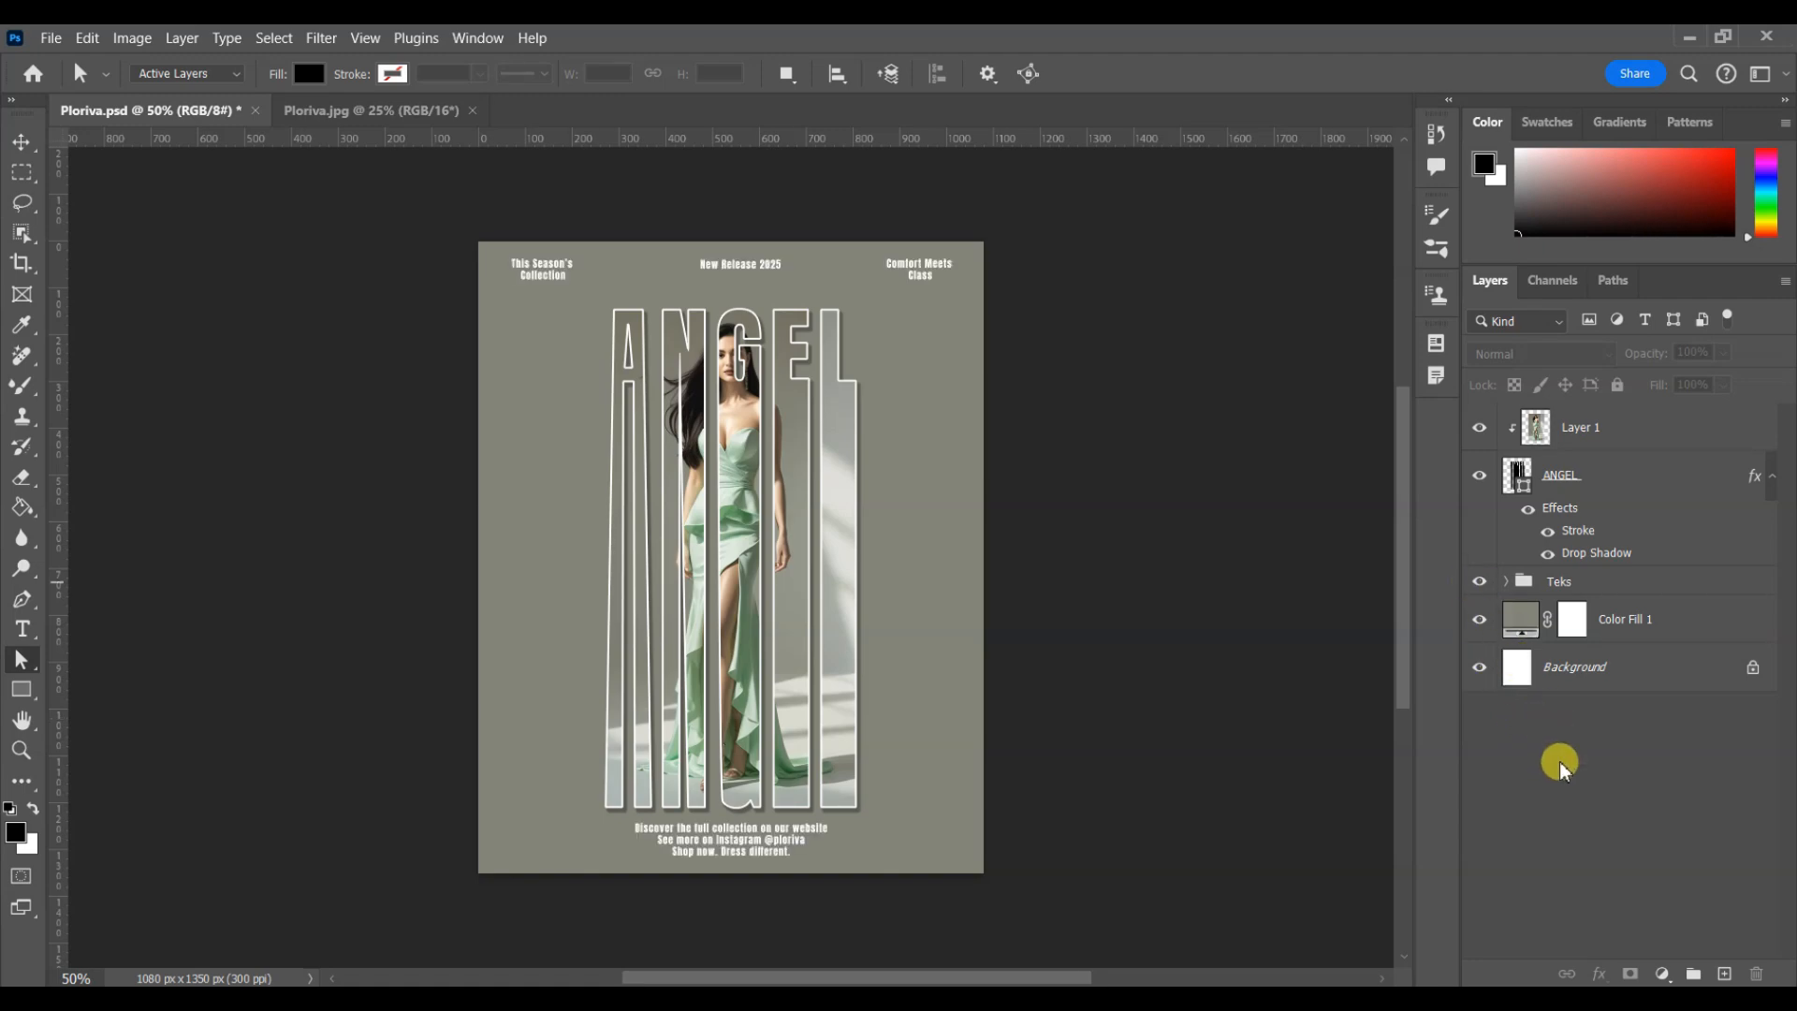